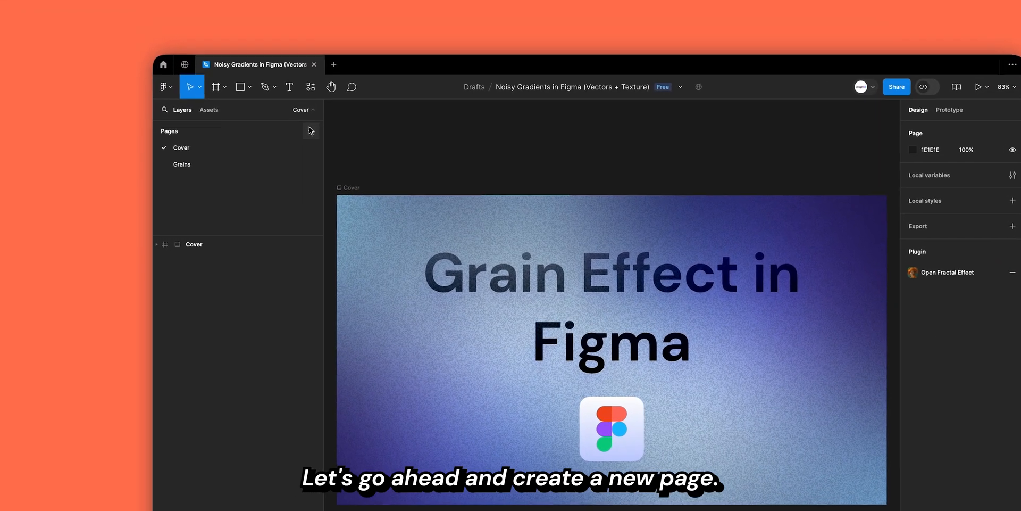
# Add a new page to the file and name it "Noisy Gradients".
pyautogui.click(286, 99)
pyautogui.write('Noisy Gra')
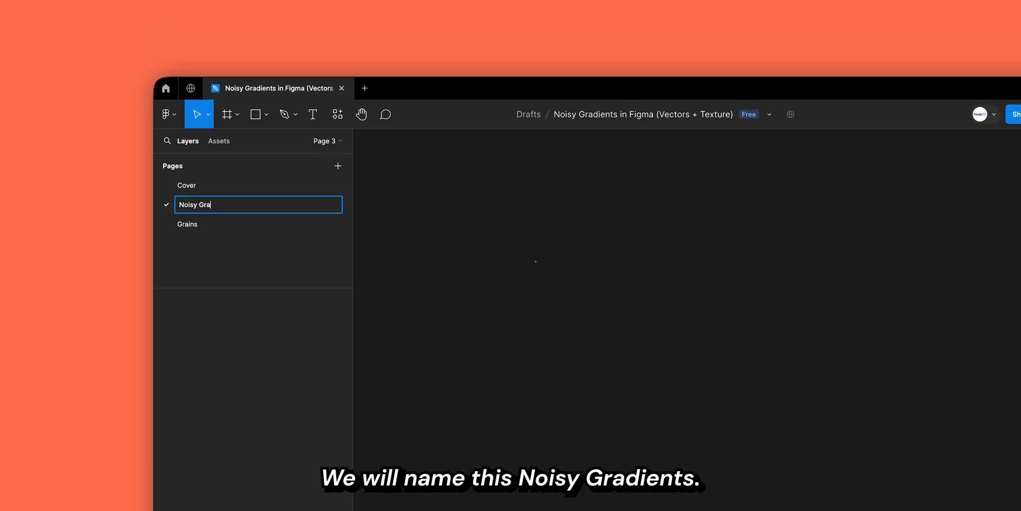
pyautogui.write('dients')
pyautogui.press('Return')
# Create a frame on the empty page and set its size to 1000 by 1000.
pyautogui.press('f')
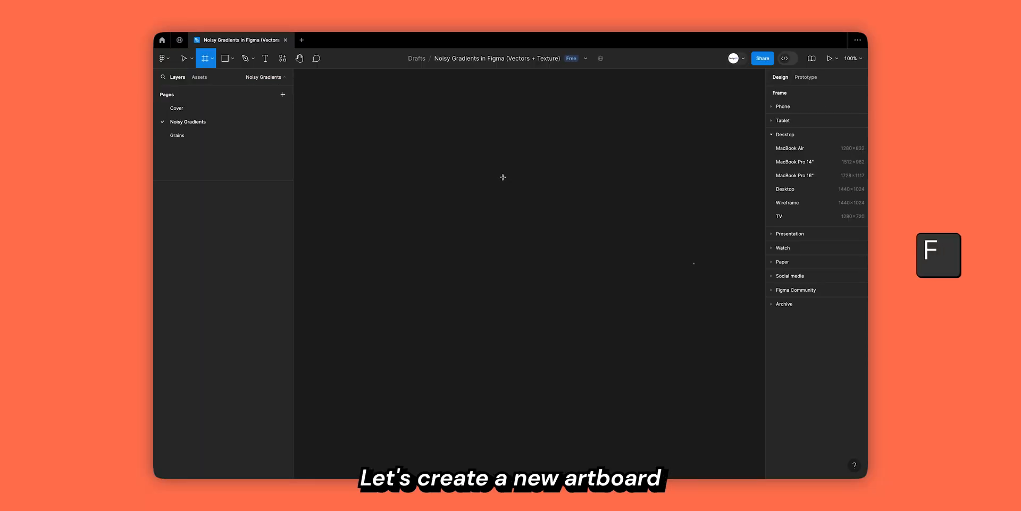
pyautogui.click(503, 177)
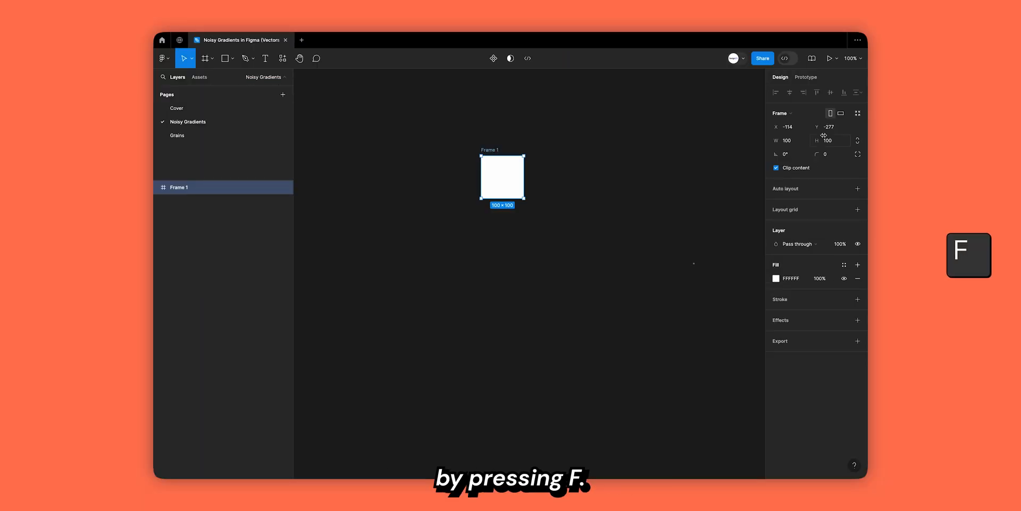
pyautogui.click(793, 141)
pyautogui.write('10')
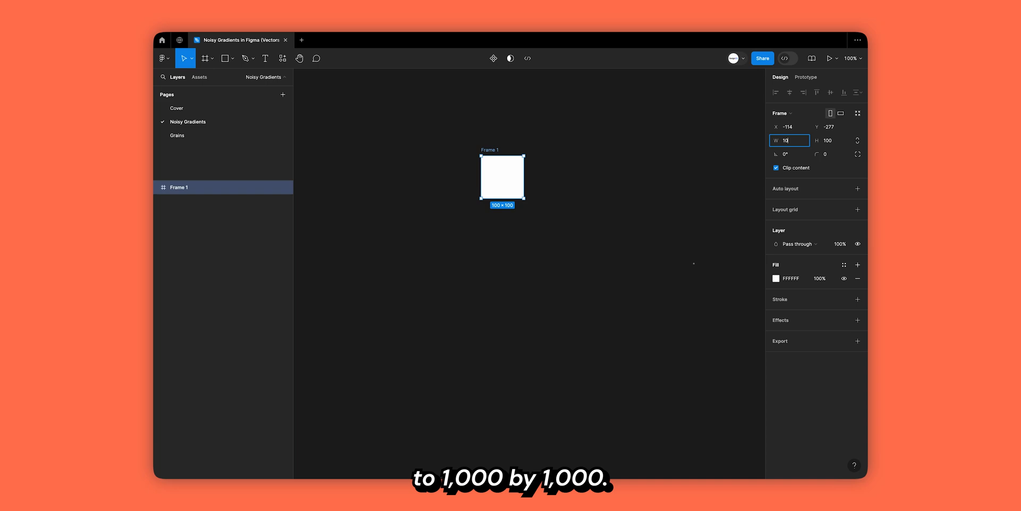
pyautogui.press('Tab')
pyautogui.write('1000')
pyautogui.press('Return')
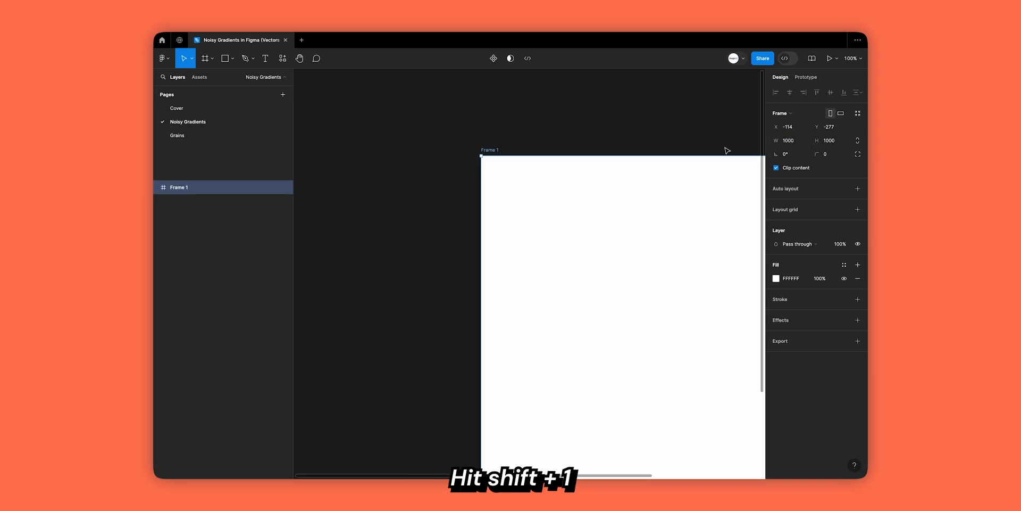
# Rename the new 1000 by 1000 frame "Noisy Gradient".
pyautogui.click(695, 139)
pyautogui.hotkey('shift', '1')
pyautogui.doubleClick(346, 73)
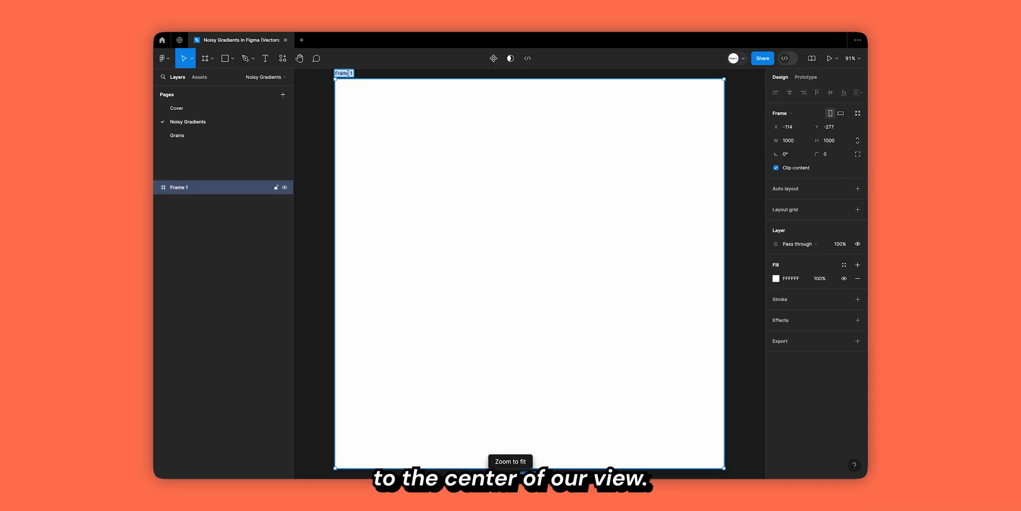
pyautogui.write('Noisy G')
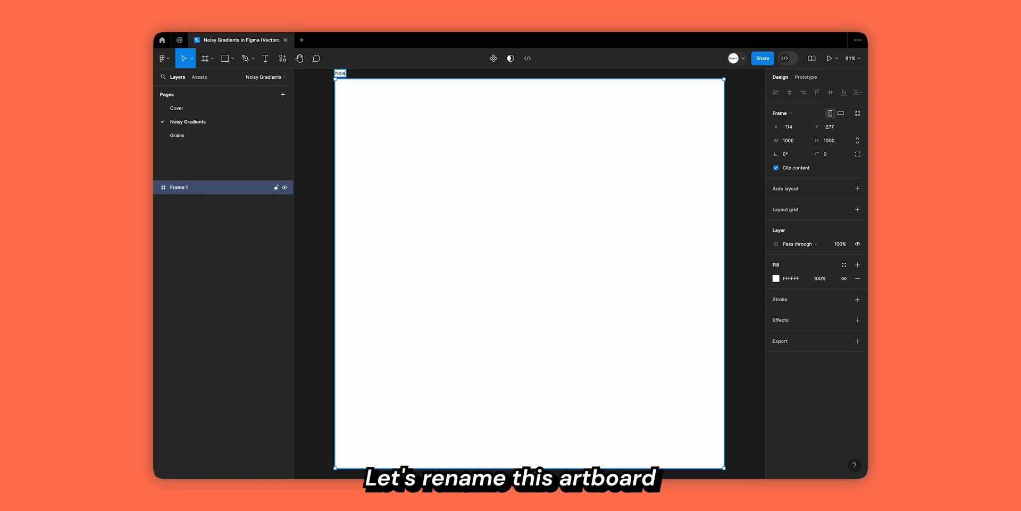
pyautogui.write('radient')
pyautogui.click(736, 152)
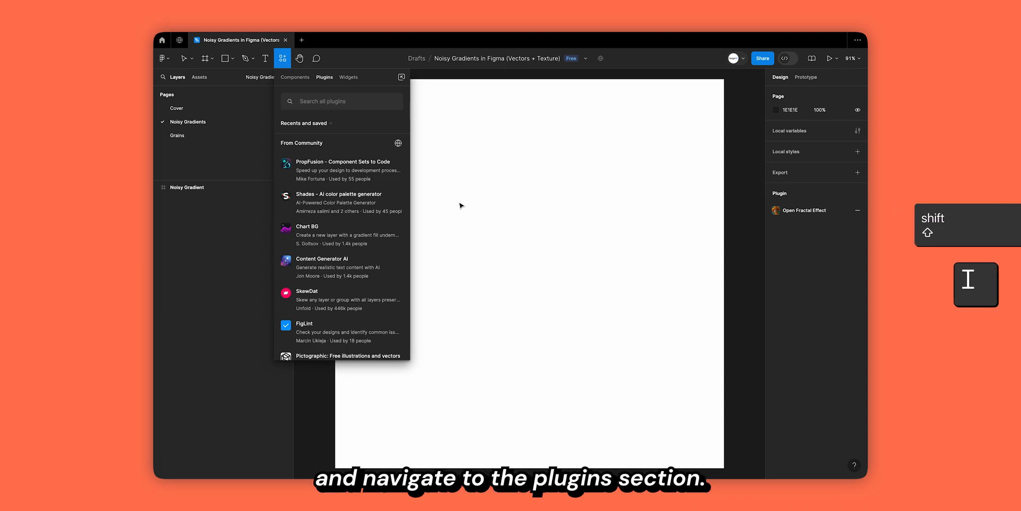
# Search the plugins for "grainy gradients" and run the Grainy Gradient plugin.
pyautogui.write('grain')
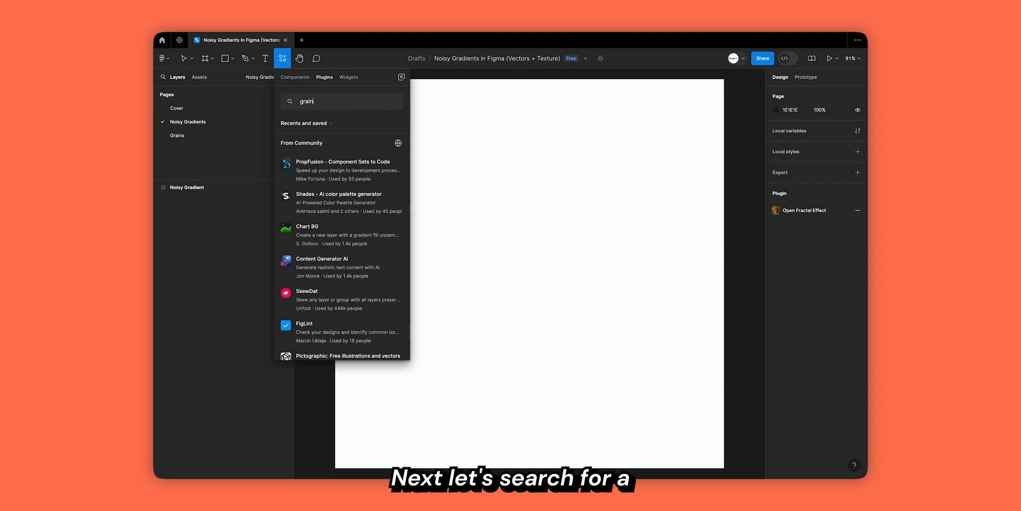
pyautogui.write('y gradients')
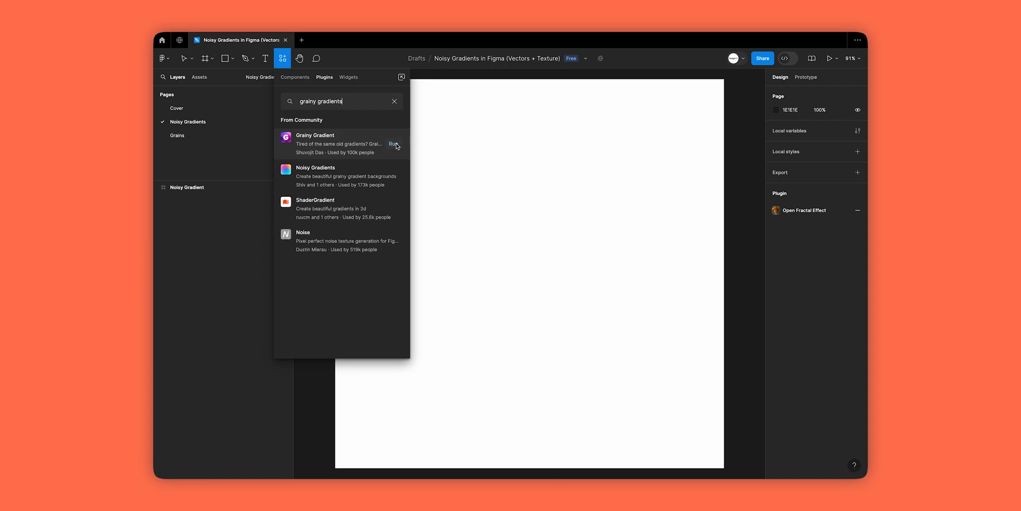
pyautogui.click(394, 141)
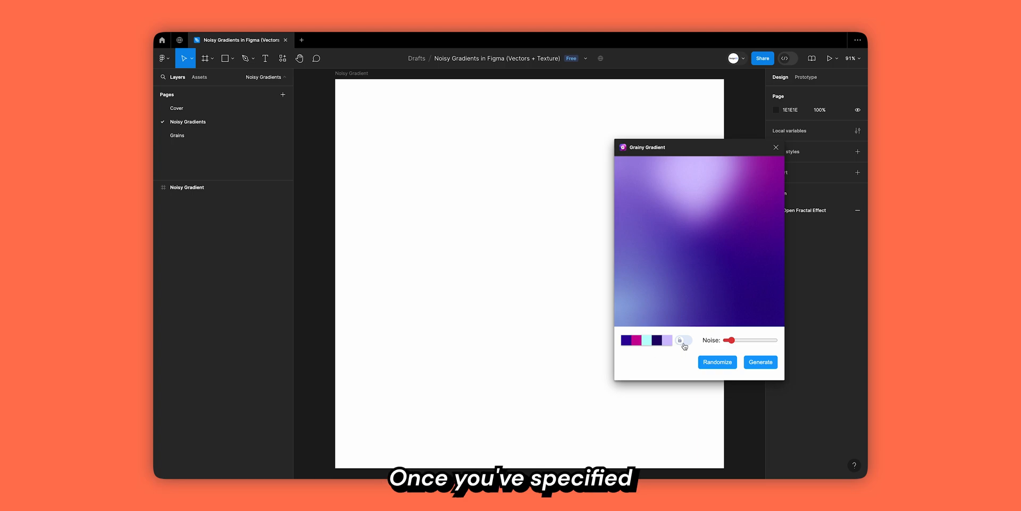
# Lock the plugin's color palette, randomize only the color arrangement several times, and unlock the palette again.
pyautogui.click(683, 341)
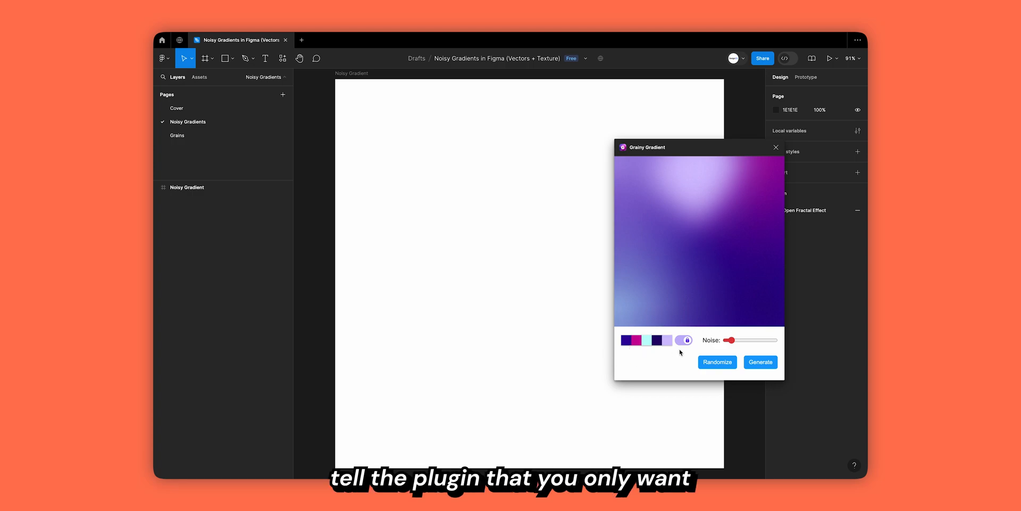
pyautogui.click(722, 366)
pyautogui.click(723, 366)
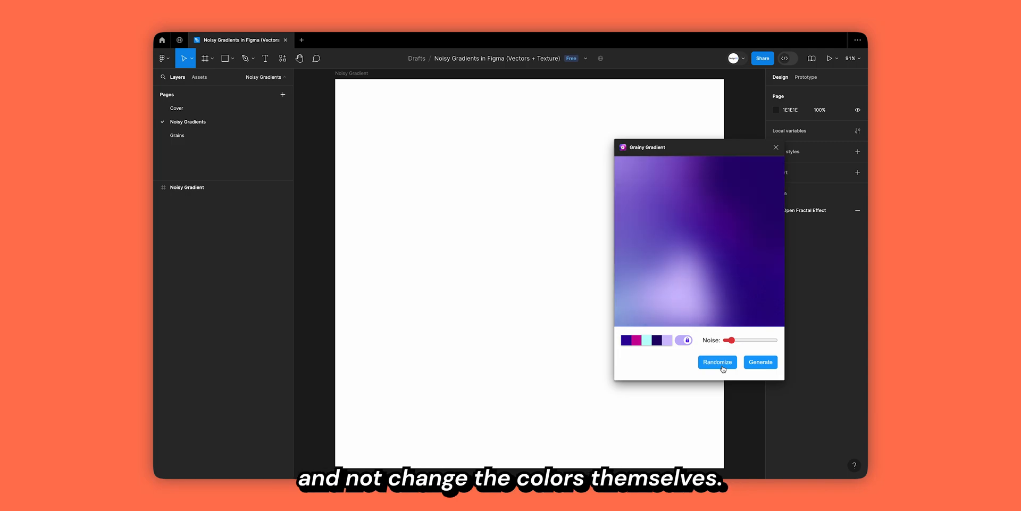
pyautogui.click(723, 366)
pyautogui.click(723, 366)
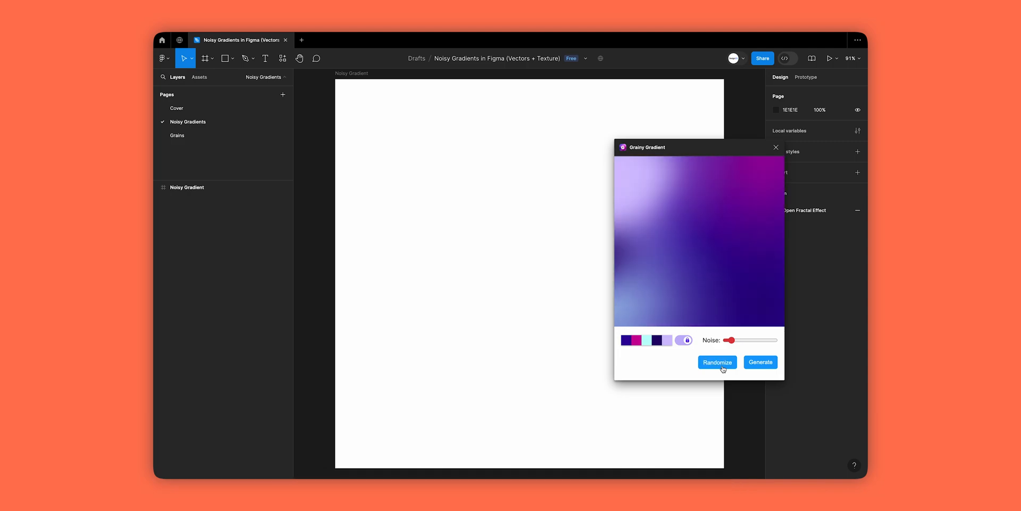
pyautogui.click(723, 366)
pyautogui.click(683, 340)
# Randomize the unlocked colors until a purple, pink and navy gradient appears, and generate it on the canvas.
pyautogui.moveTo(735, 341)
pyautogui.mouseDown()
pyautogui.moveTo(778, 343)
pyautogui.moveTo(726, 344)
pyautogui.mouseUp()
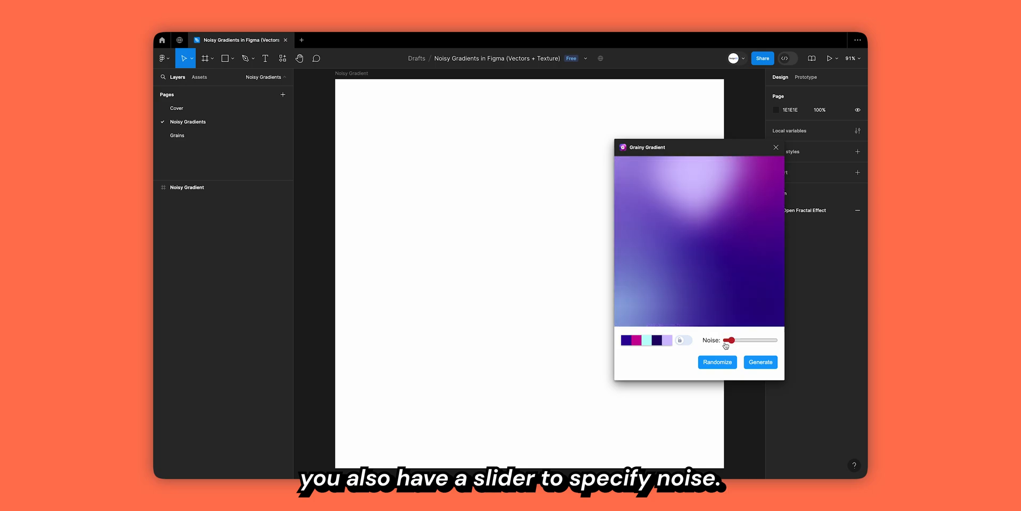
pyautogui.click(712, 364)
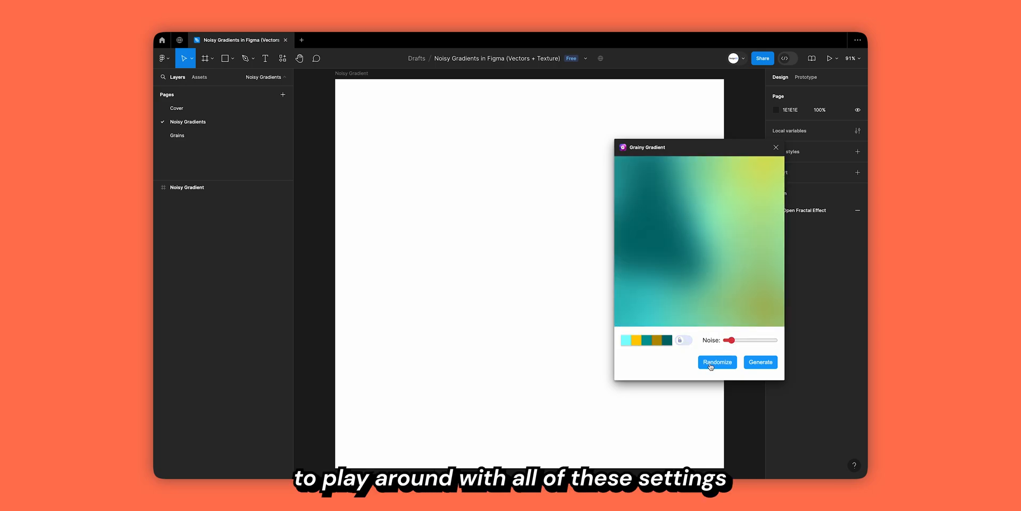
pyautogui.click(711, 364)
pyautogui.click(711, 364)
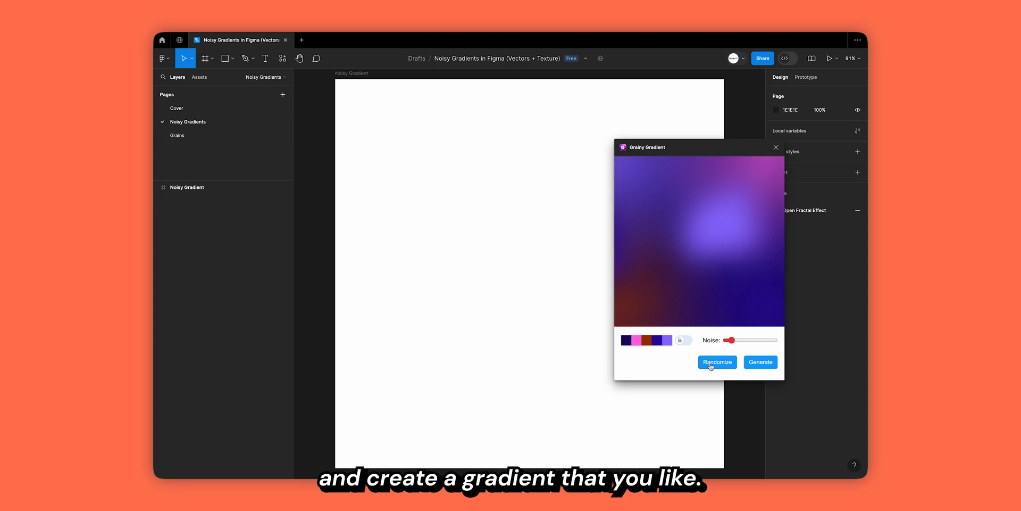
pyautogui.click(711, 364)
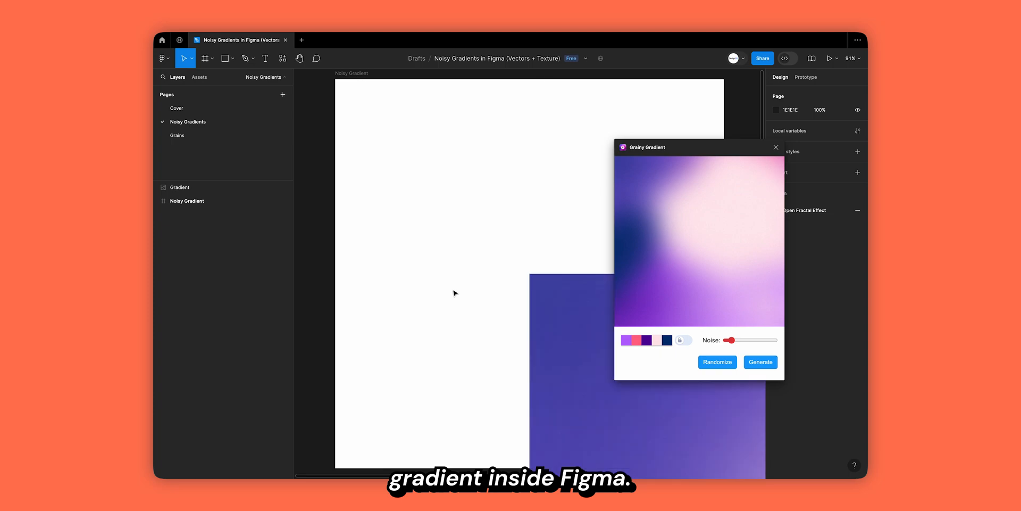
# Select the generated gradient image and move the Grainy Gradient window clear of the artwork and the size settings.
pyautogui.scroll(-10, 454, 293)
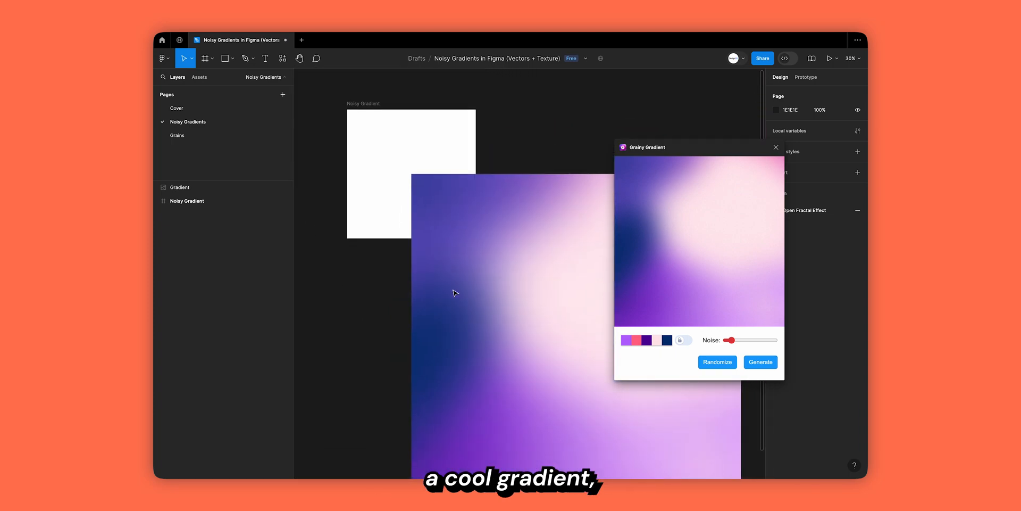
pyautogui.click(501, 287)
pyautogui.scroll(-3, 500, 288)
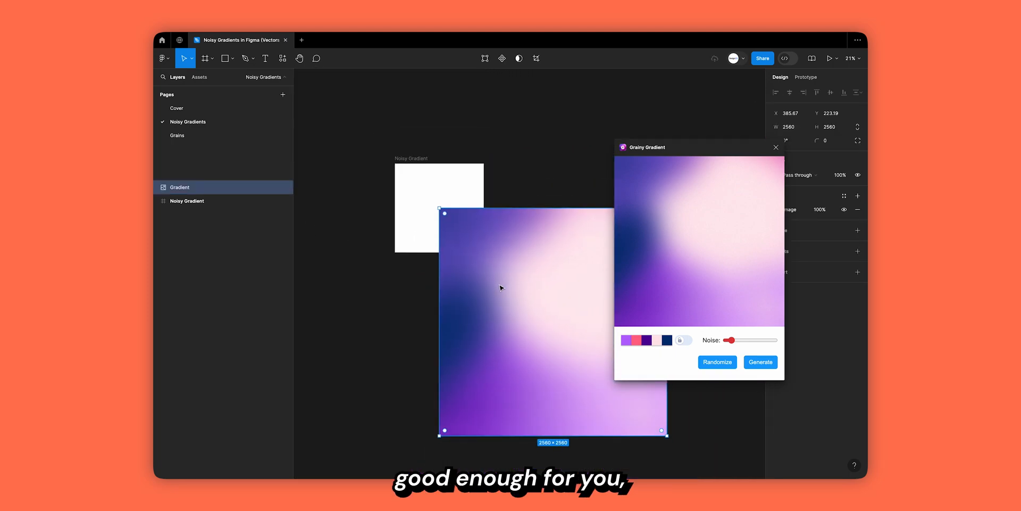
pyautogui.hscroll(2, 518, 274)
pyautogui.moveTo(718, 148); pyautogui.dragTo(781, 248)
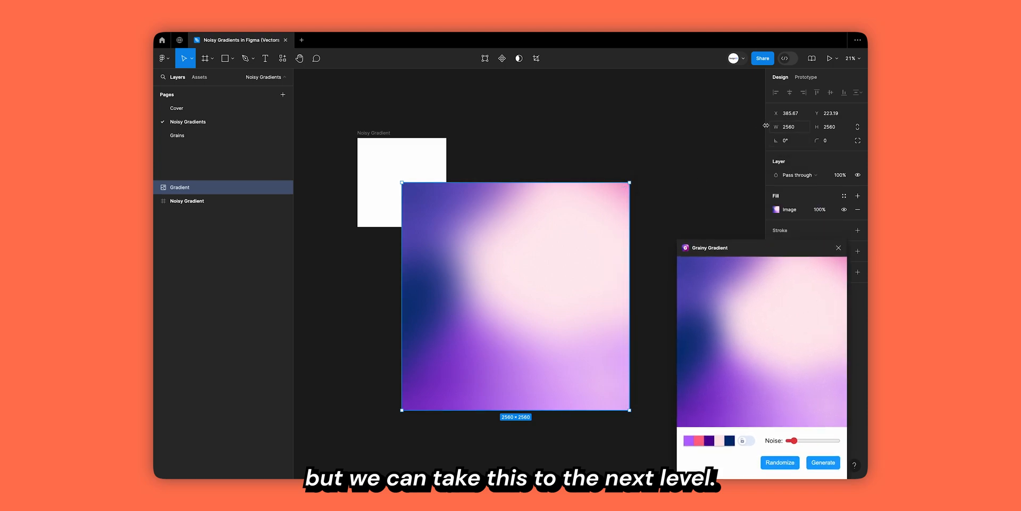
# Examine the generated gradient image at pixel level and compare it with the whole image.
pyautogui.scroll(15, 465, 239)
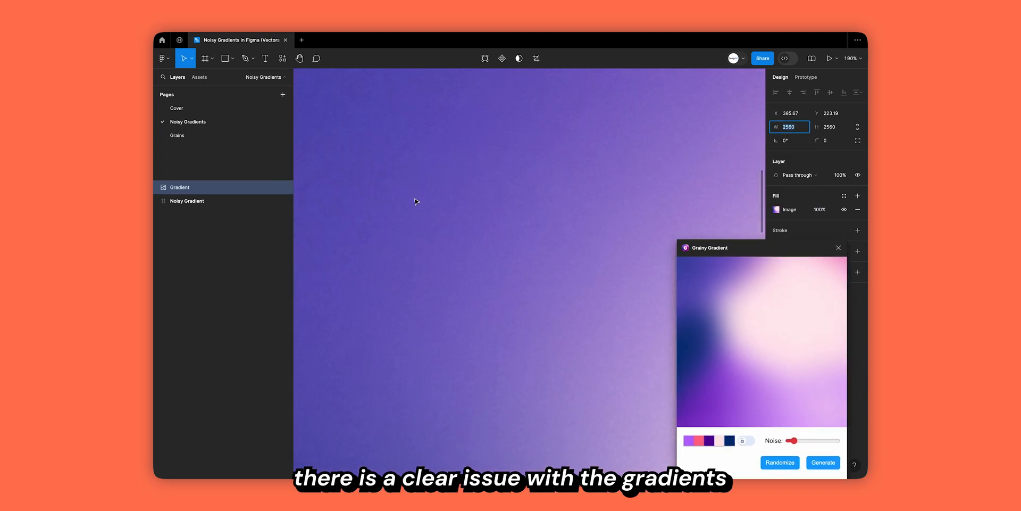
pyautogui.scroll(10, 417, 201)
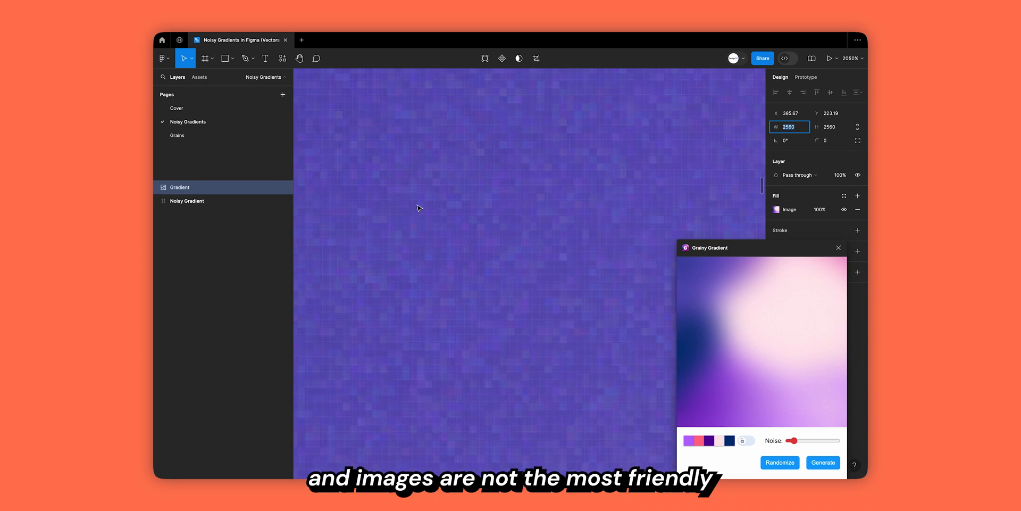
pyautogui.scroll(-10, 419, 208)
pyautogui.scroll(-5, 420, 207)
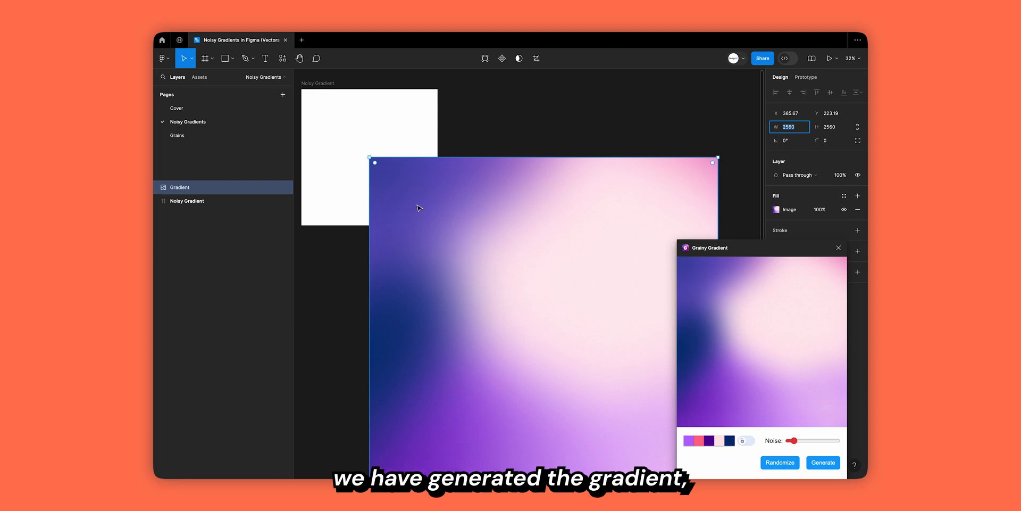
pyautogui.scroll(-3, 420, 208)
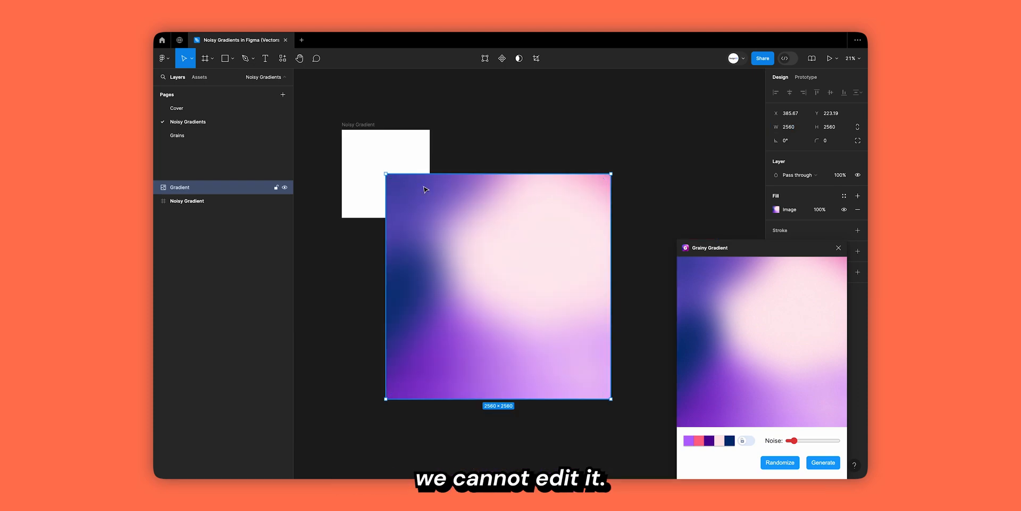
# Place the gradient in the Noisy Gradient frame, scale it proportionally to 1000 wide, center it both ways, and close the plugin.
pyautogui.moveTo(426, 190); pyautogui.dragTo(347, 153)
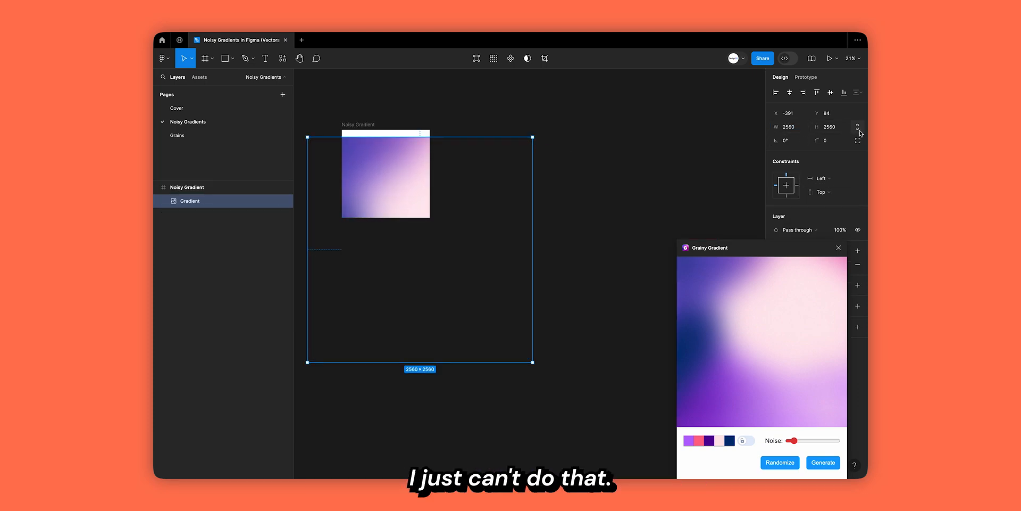
pyautogui.click(800, 129)
pyautogui.write('1000')
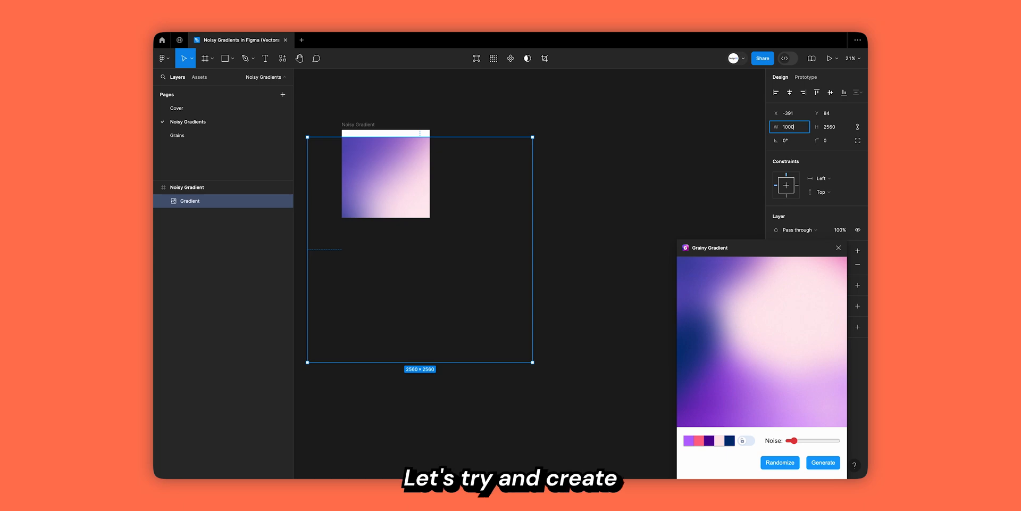
pyautogui.press('Return')
pyautogui.click(790, 95)
pyautogui.click(830, 95)
pyautogui.press('Escape')
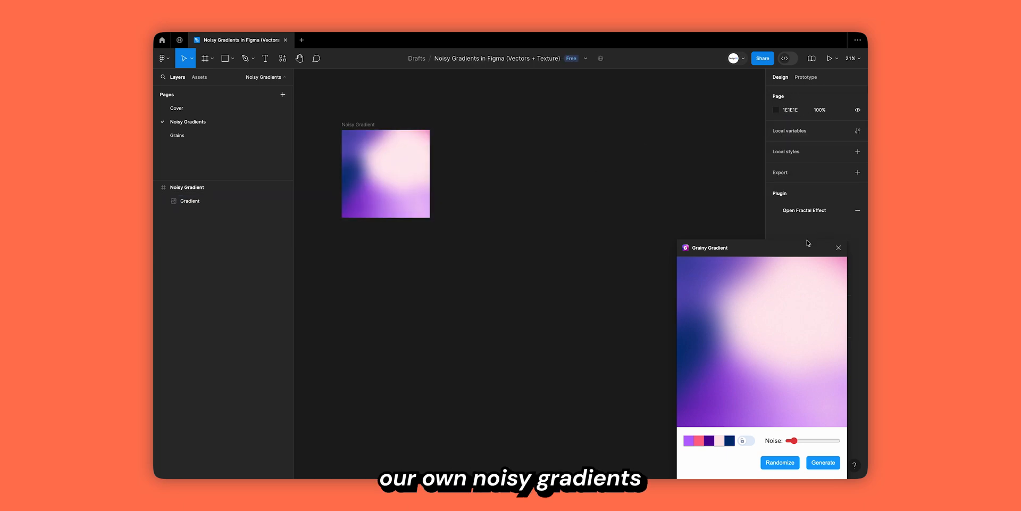
pyautogui.click(839, 248)
# Duplicate the Noisy Gradient frame and delete the gradient image from the copy.
pyautogui.scroll(3, 388, 186)
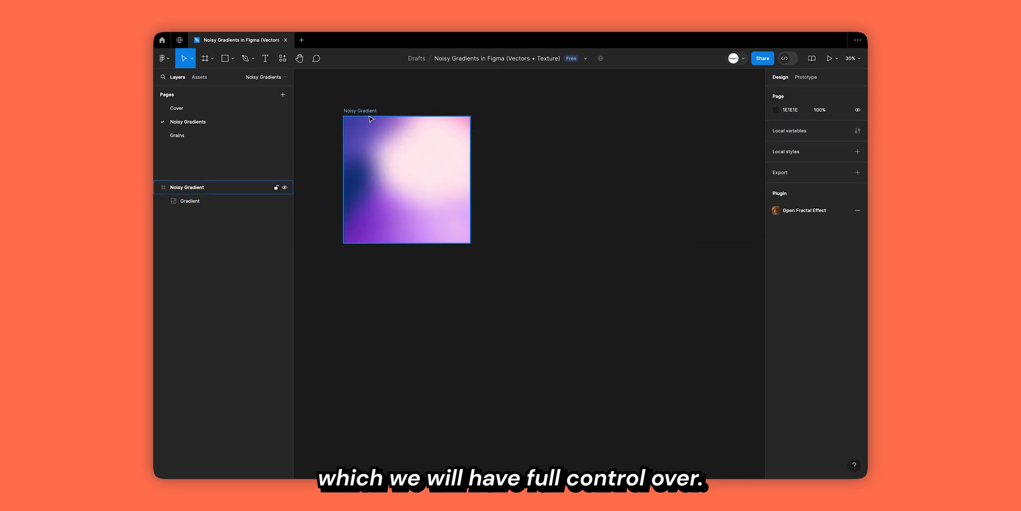
pyautogui.click(374, 133)
pyautogui.press('super+d')
pyautogui.press('Delete')
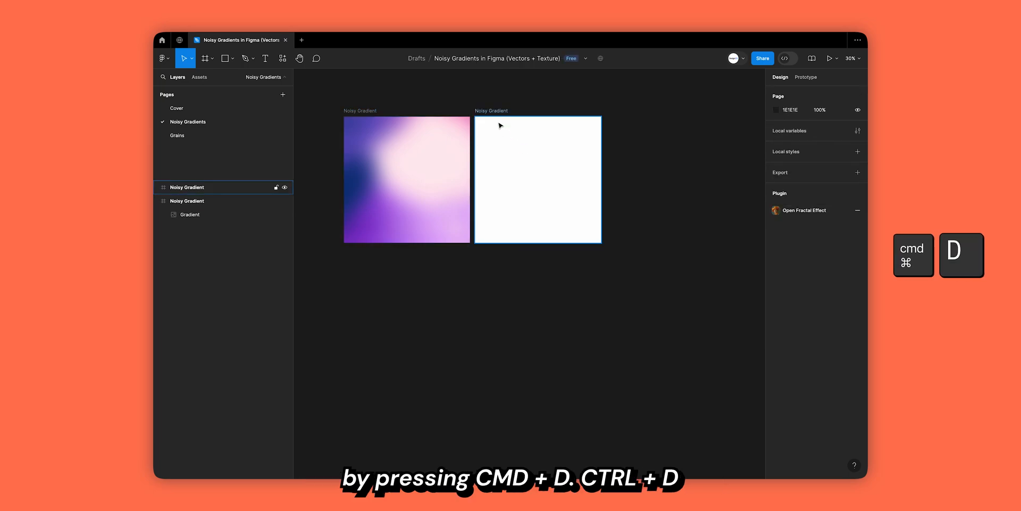
# Rename the empty duplicate frame "Editable Gradient".
pyautogui.scroll(3, 498, 135)
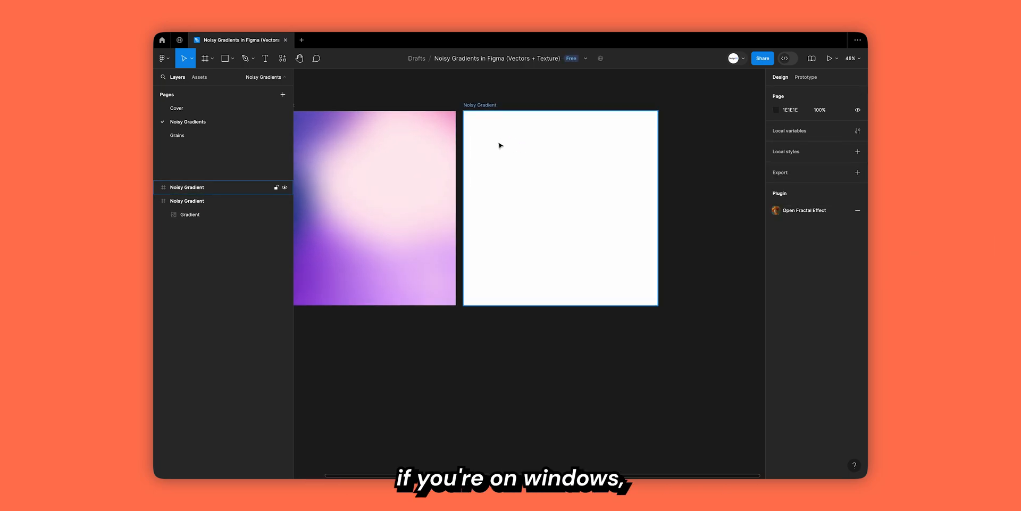
pyautogui.scroll(2, 503, 144)
pyautogui.click(506, 133)
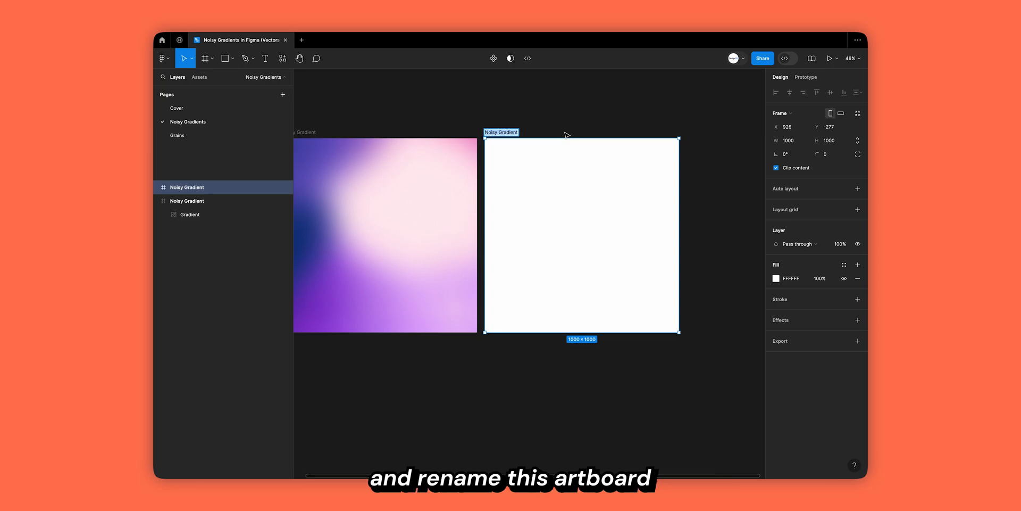
pyautogui.write('Editable G')
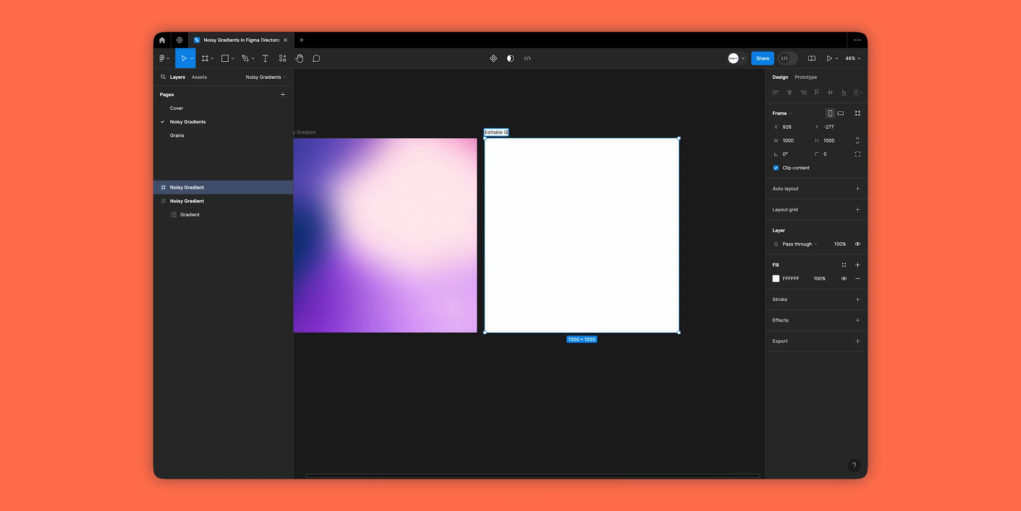
pyautogui.click(626, 112)
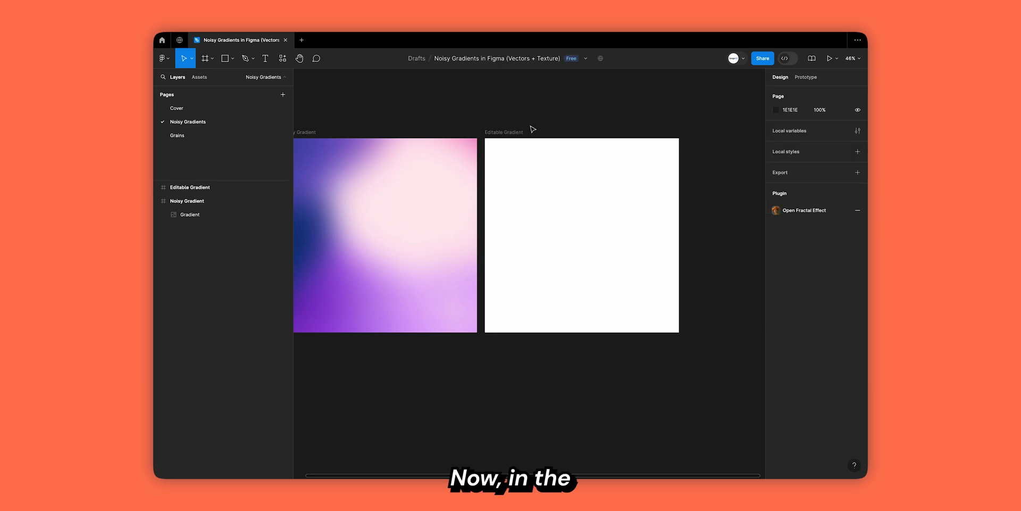
pyautogui.hscroll(3, 531, 127)
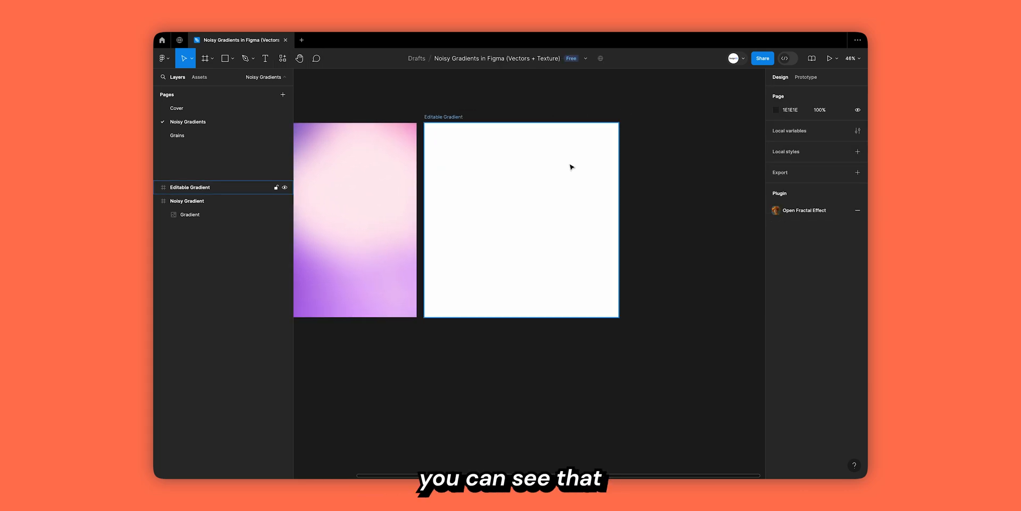
# Draw a circle about 548 × 548 in the upper-right area of the Editable Gradient frame.
pyautogui.hscroll(-3, 572, 167)
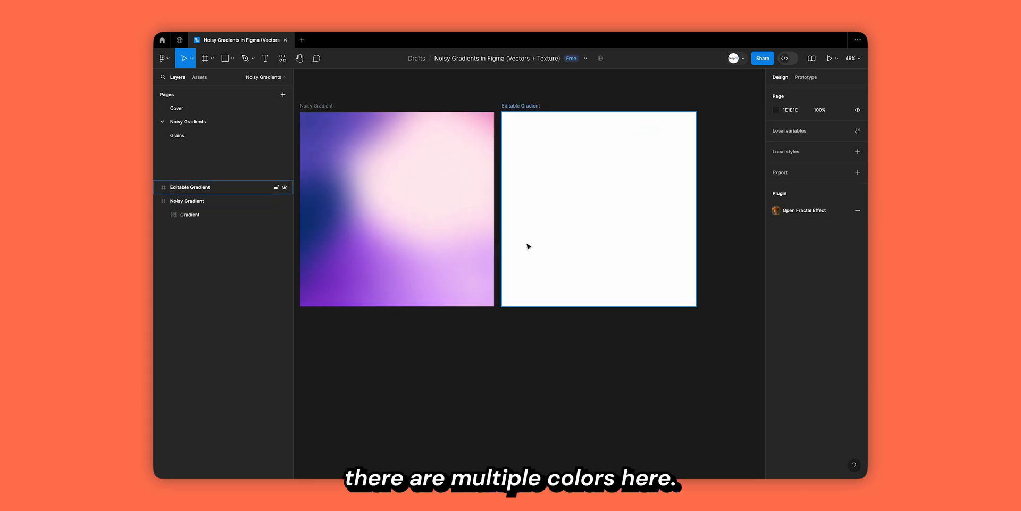
pyautogui.press('o')
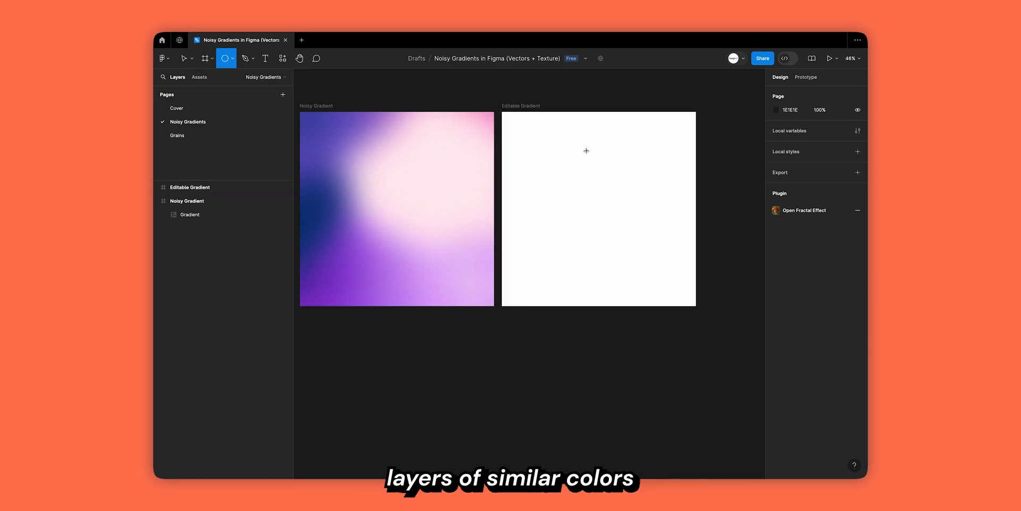
pyautogui.click(625, 165)
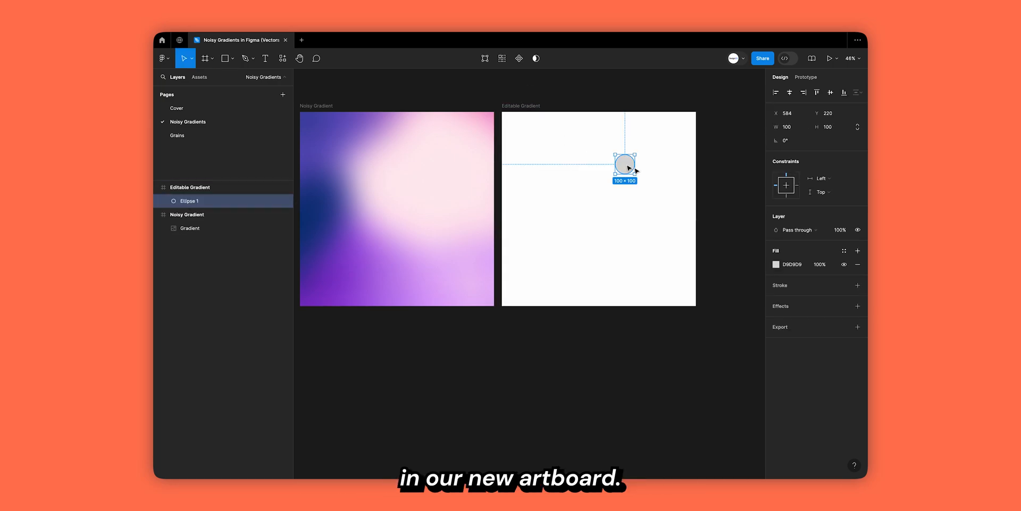
pyautogui.moveTo(637, 166); pyautogui.dragTo(678, 163)
pyautogui.moveTo(618, 169); pyautogui.dragTo(621, 174)
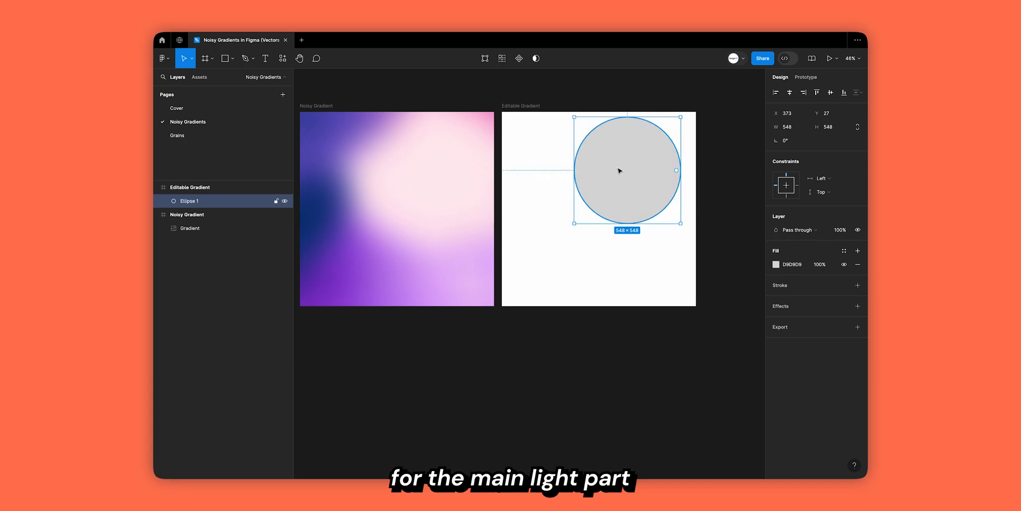
# Fill the circle with the light pink FFEAEF sampled from the bright area of the Noisy Gradient image.
pyautogui.press('i')
pyautogui.click(439, 176)
pyautogui.click(645, 273)
pyautogui.click(638, 196)
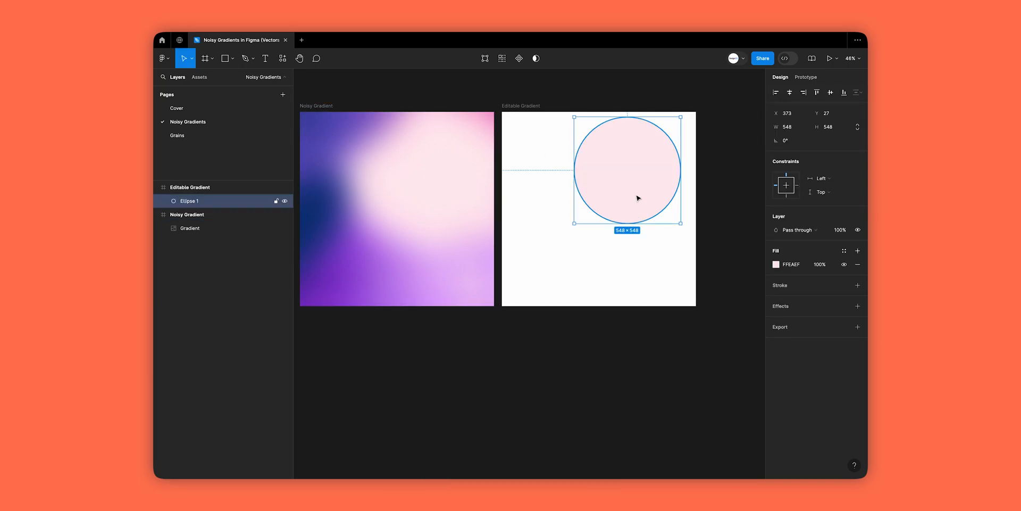
# Place a copy of the pink circle across the frame's left edge and fill it with the sampled dark blue 1F3A89.
pyautogui.moveTo(650, 181); pyautogui.dragTo(515, 230)
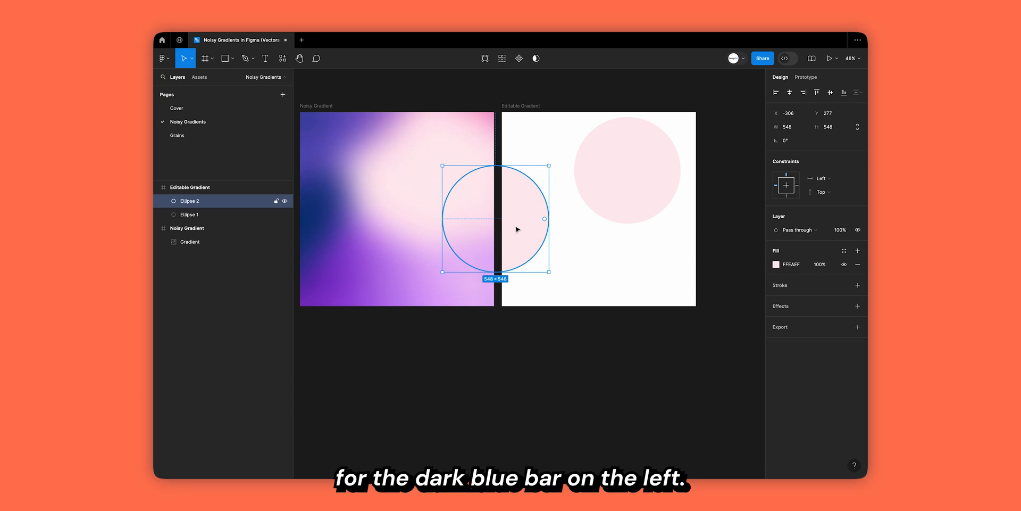
pyautogui.press('i')
pyautogui.click(329, 195)
pyautogui.click(528, 342)
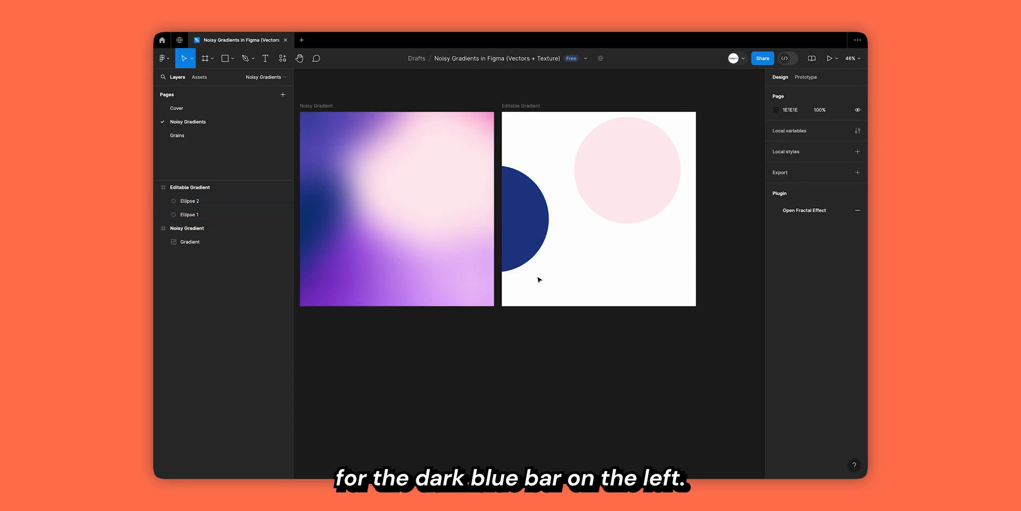
pyautogui.click(537, 239)
pyautogui.moveTo(537, 239); pyautogui.dragTo(553, 239)
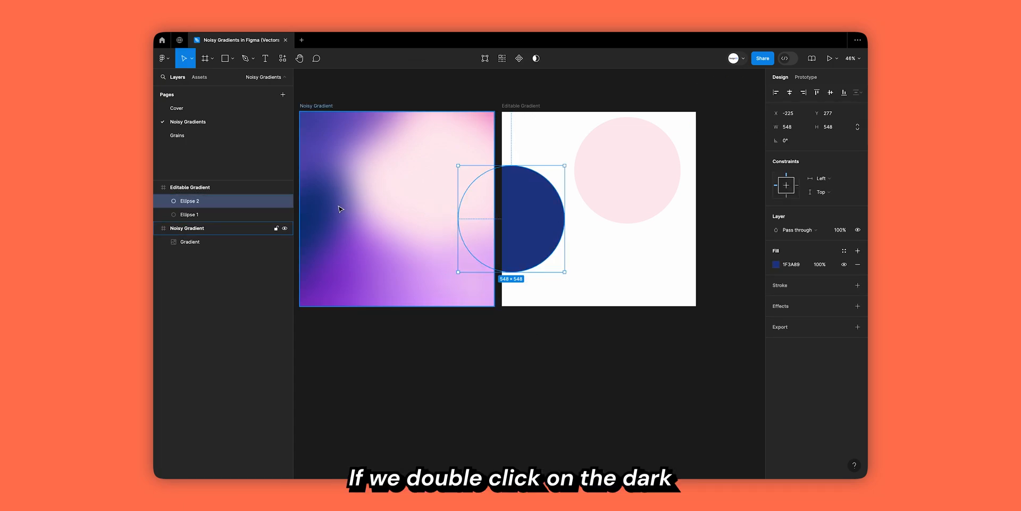
# Reshape the dark blue circle into an irregular blob by moving its vector points, and rotate it to about -33°.
pyautogui.doubleClick(551, 216)
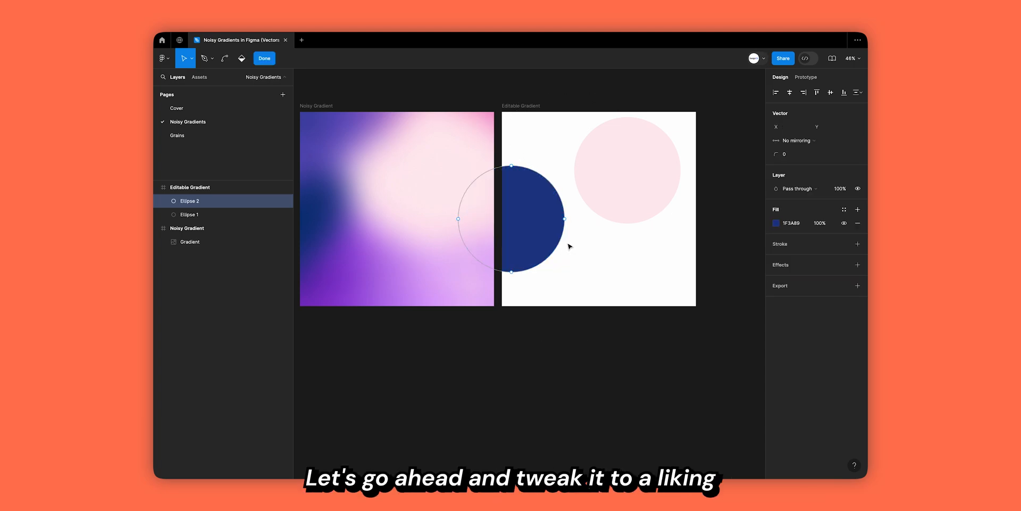
pyautogui.moveTo(564, 218); pyautogui.dragTo(533, 221)
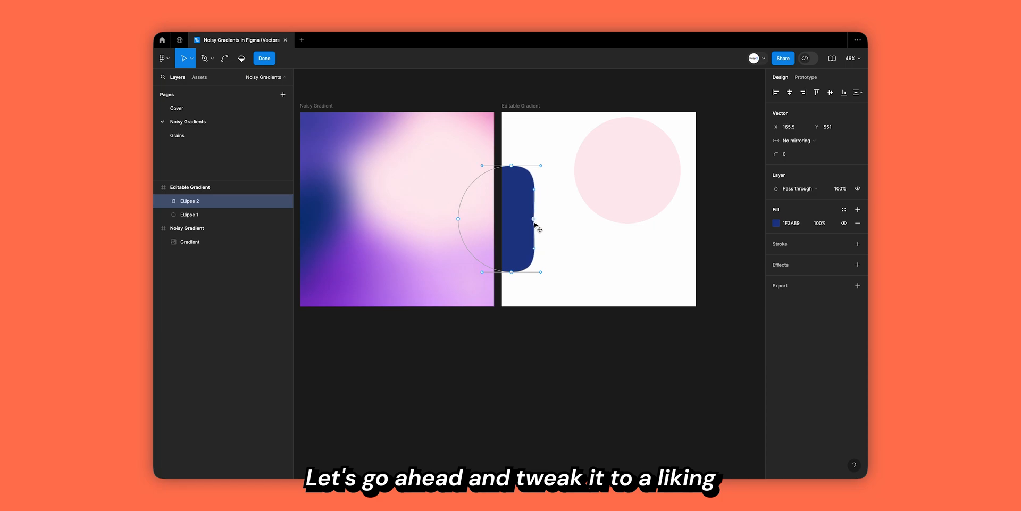
pyautogui.click(516, 173)
pyautogui.moveTo(516, 174); pyautogui.dragTo(544, 171)
pyautogui.moveTo(546, 225); pyautogui.dragTo(556, 225)
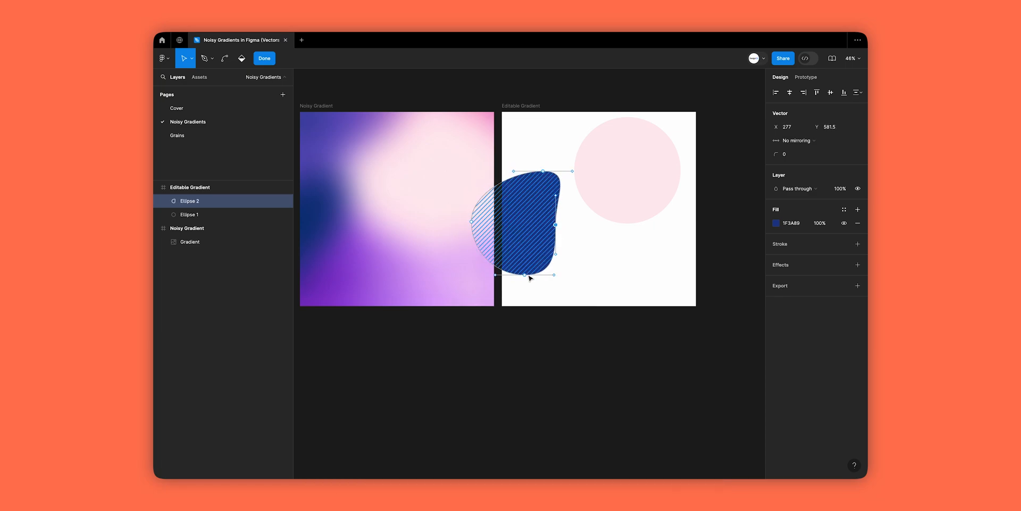
pyautogui.moveTo(524, 275); pyautogui.dragTo(488, 279)
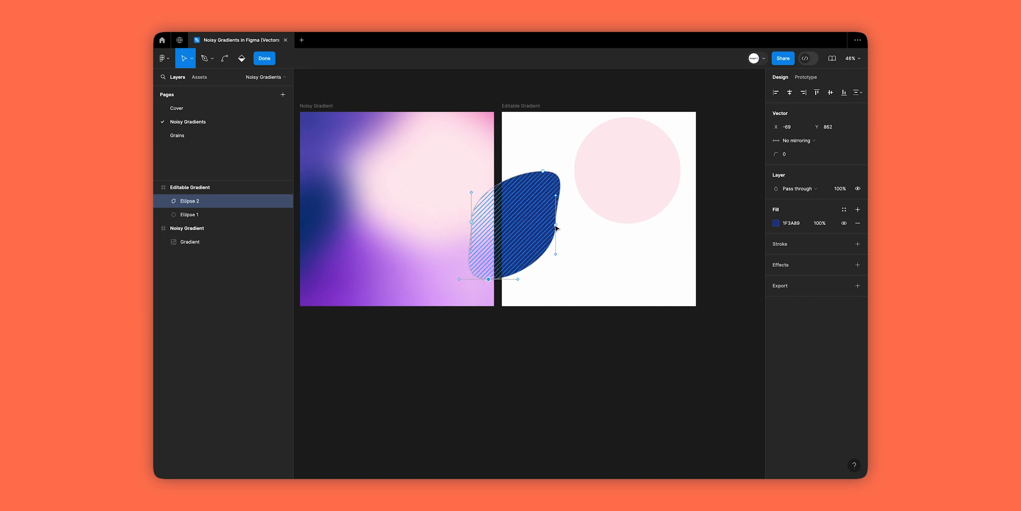
pyautogui.moveTo(538, 230); pyautogui.dragTo(526, 238)
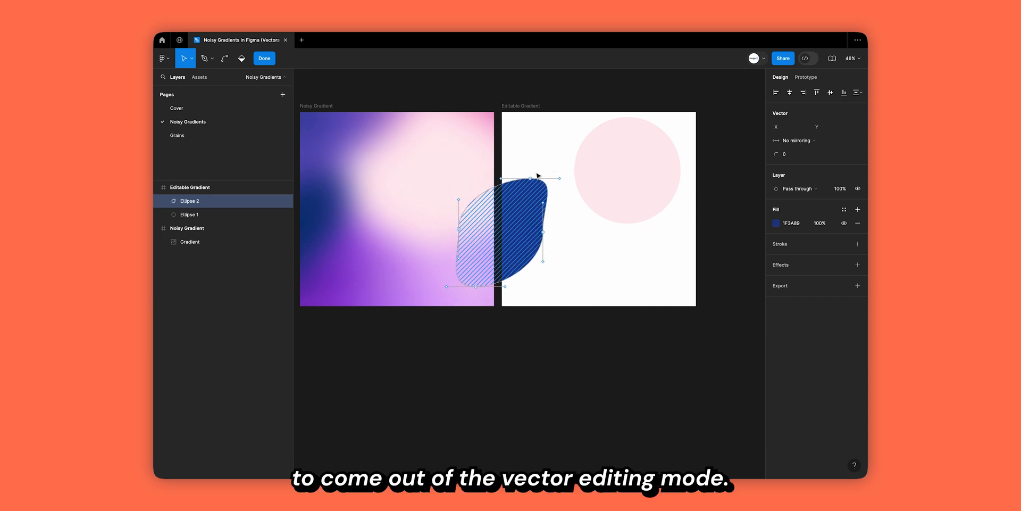
pyautogui.press('Escape')
pyautogui.moveTo(553, 174); pyautogui.dragTo(574, 212)
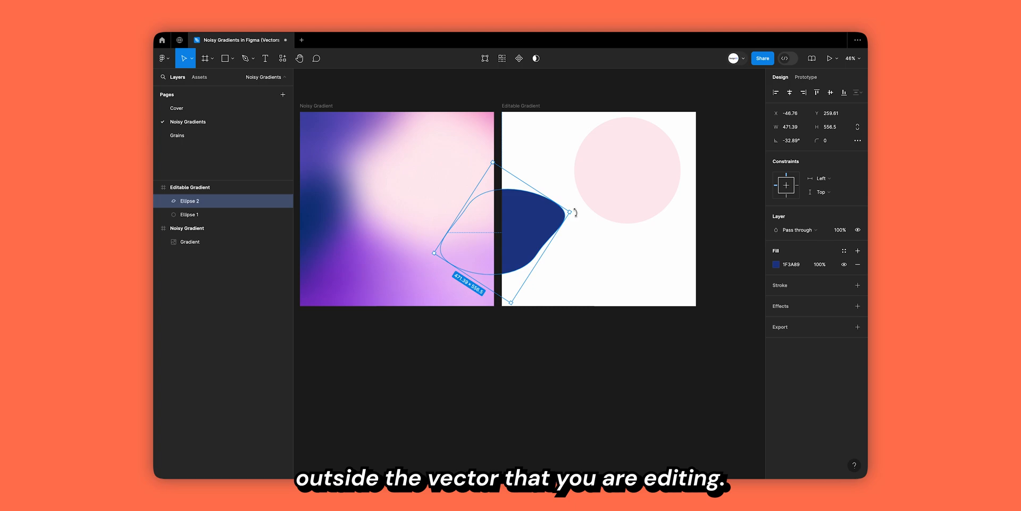
pyautogui.click(597, 283)
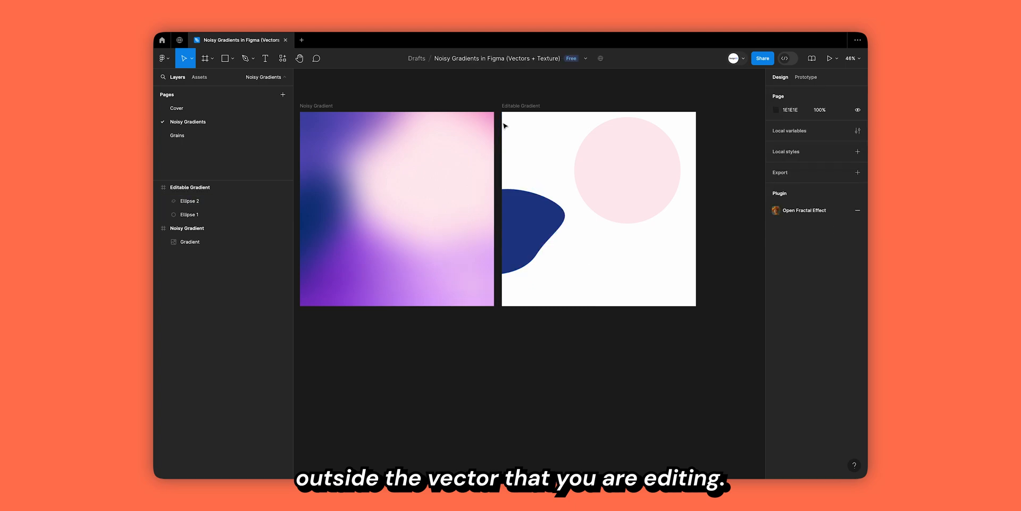
# Fill the Editable Gradient frame's background with a medium purple sampled from the lower part of the Noisy Gradient image.
pyautogui.click(516, 106)
pyautogui.press('i')
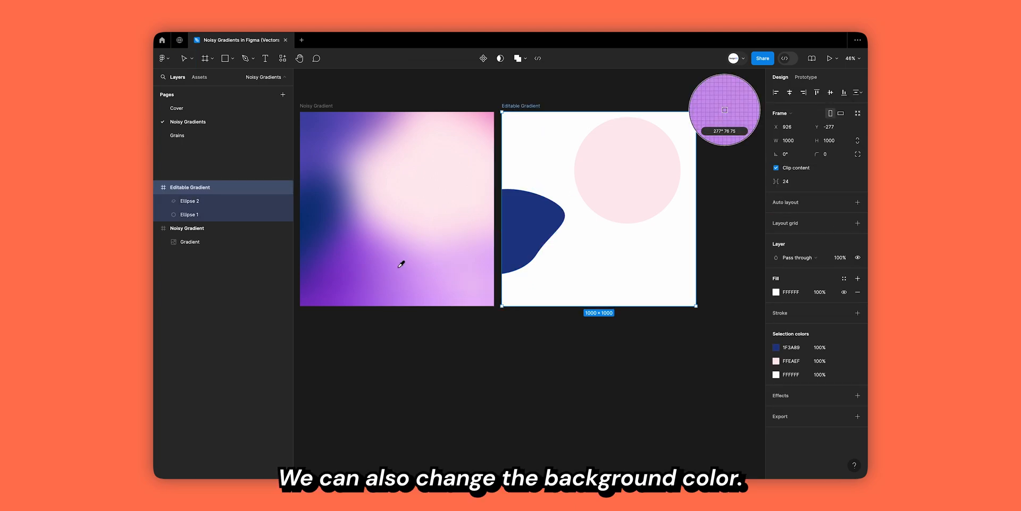
pyautogui.click(372, 260)
# Duplicate the pink circle in place and put a rotated copy of the dark blue blob in the frame's upper-left corner.
pyautogui.click(643, 196)
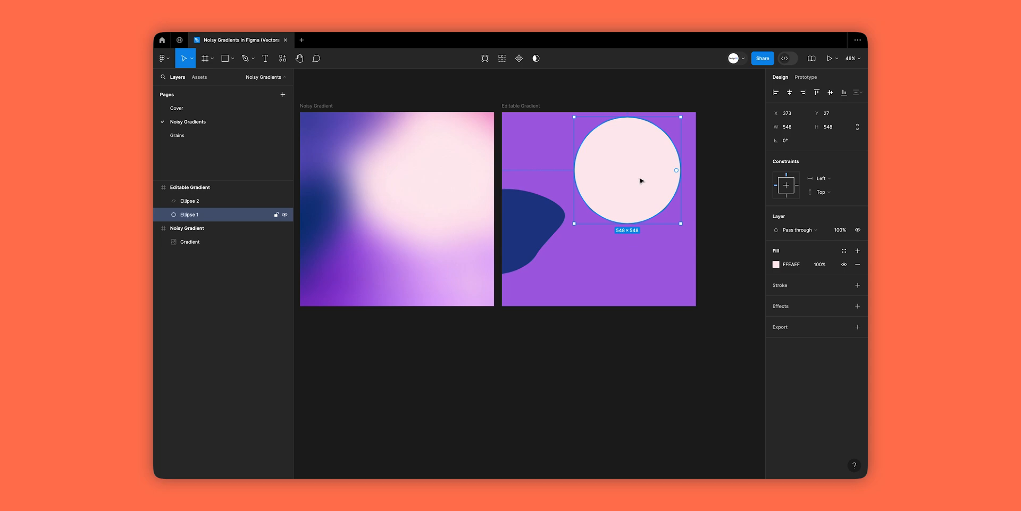
pyautogui.hotkey('ctrl', 'd')
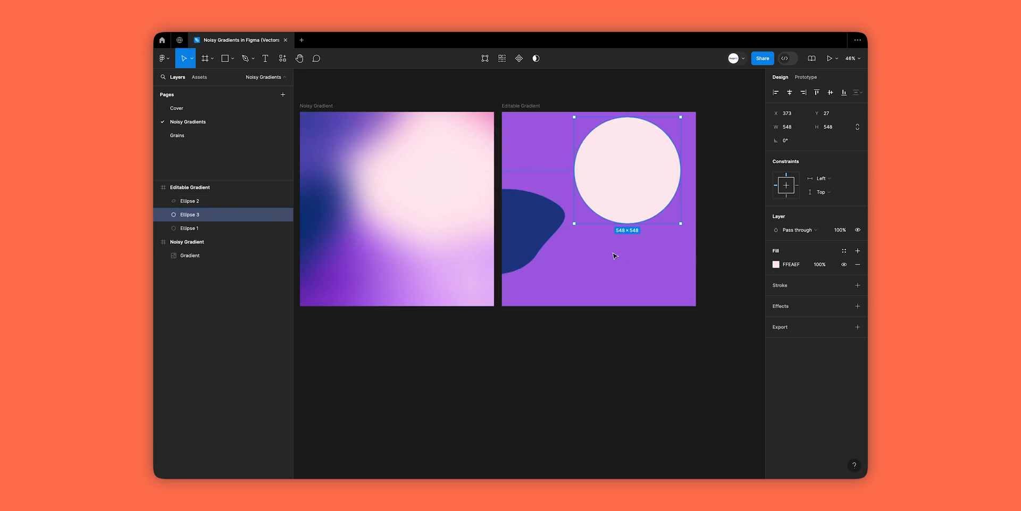
pyautogui.click(540, 228)
pyautogui.moveTo(540, 229); pyautogui.dragTo(542, 152)
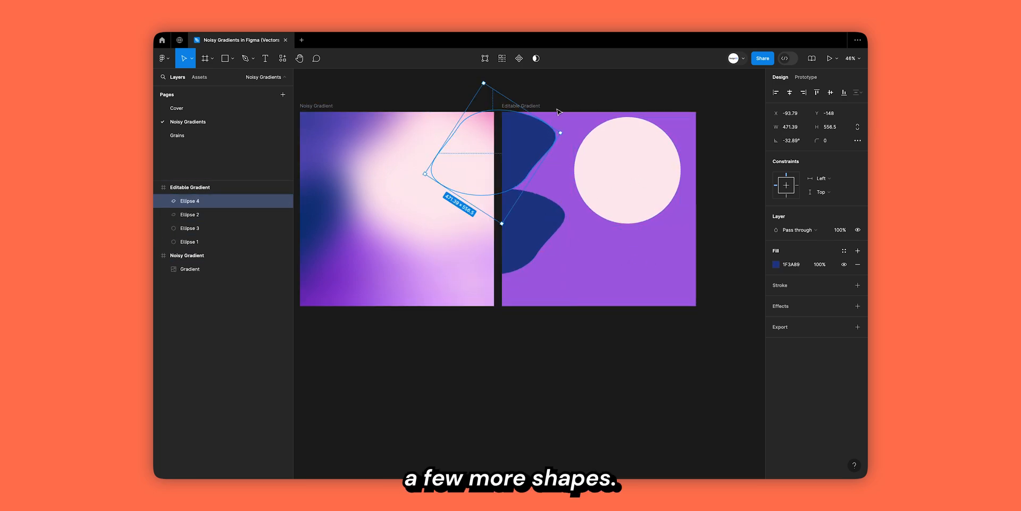
pyautogui.moveTo(483, 79); pyautogui.dragTo(540, 117)
# Place a copy of the pink circle at the frame's lower-right edge and fill it with the sampled light purple E5B2F9.
pyautogui.click(639, 165)
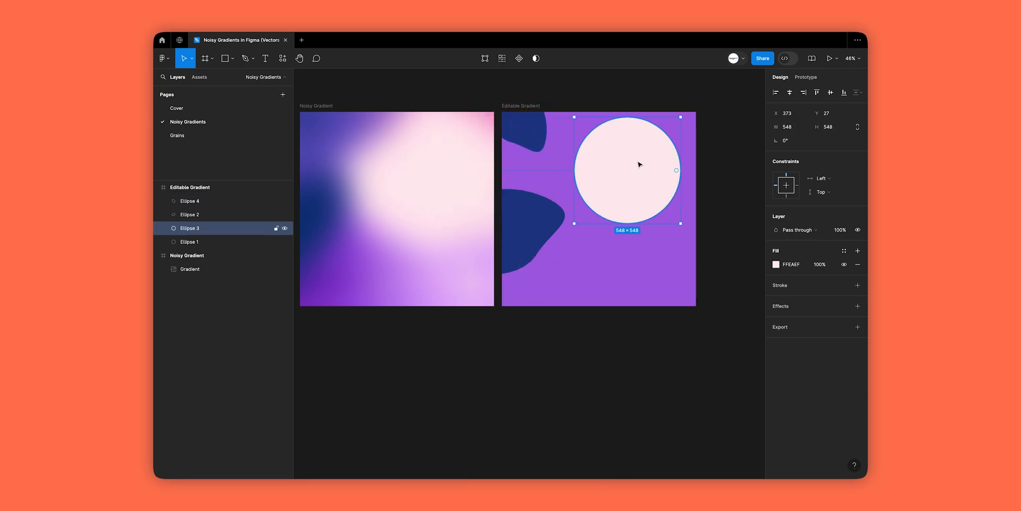
pyautogui.moveTo(638, 165); pyautogui.dragTo(656, 309)
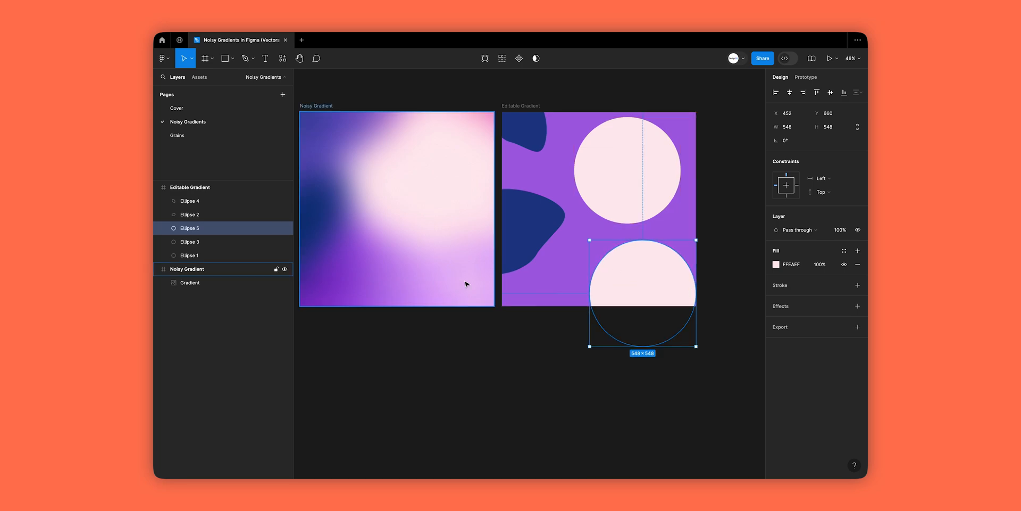
pyautogui.press('i')
pyautogui.click(445, 277)
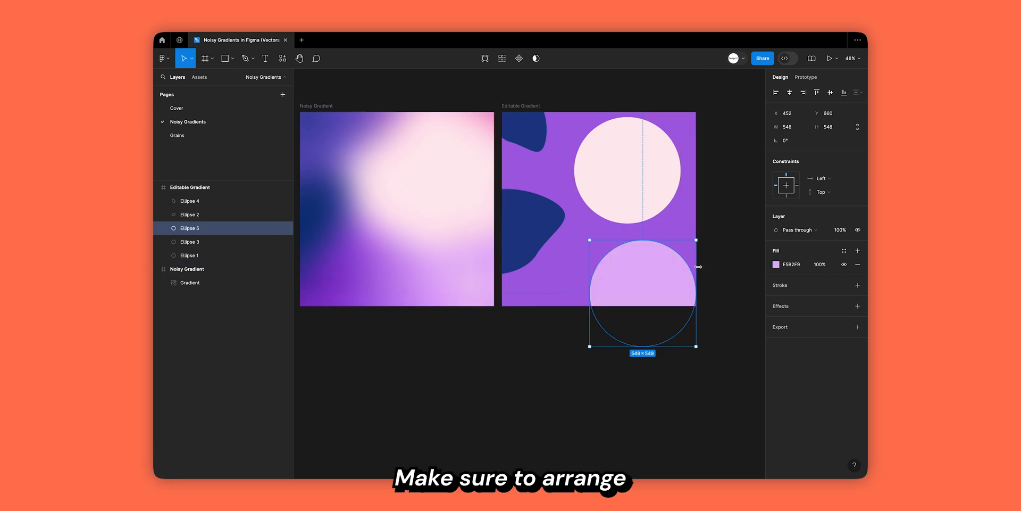
# Enlarge the light purple circle proportionally to about 986 × 986 and send it behind the other shapes.
pyautogui.moveTo(696, 267); pyautogui.dragTo(740, 269)
pyautogui.press('[')
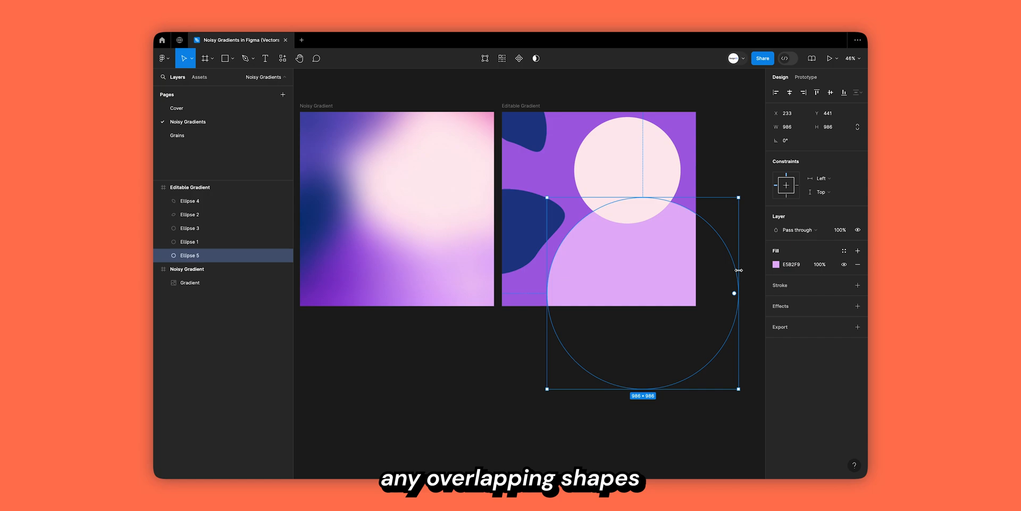
pyautogui.click(641, 400)
# Add a 1000 × 1000 rectangle to the Editable Gradient frame and center it horizontally and vertically.
pyautogui.press('r')
pyautogui.click(557, 181)
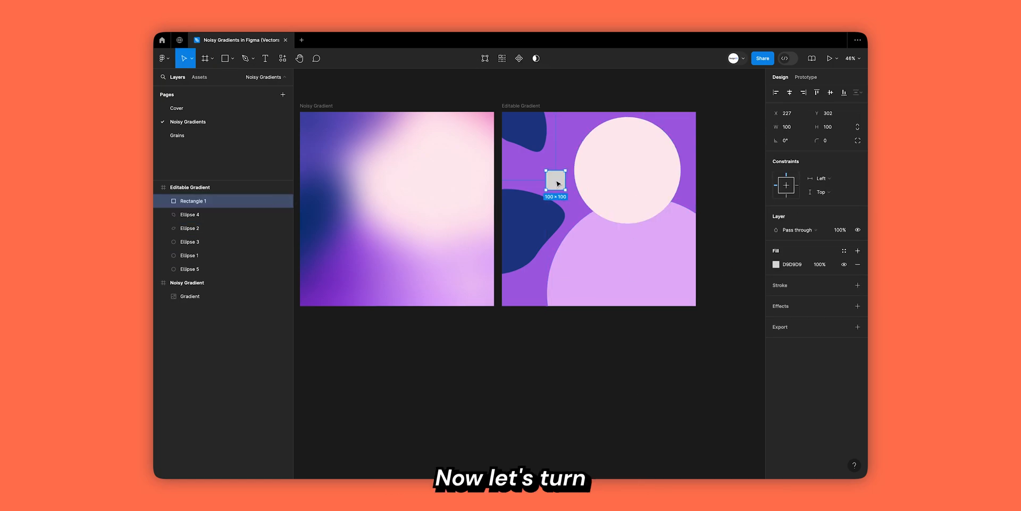
pyautogui.click(788, 127)
pyautogui.write('1000')
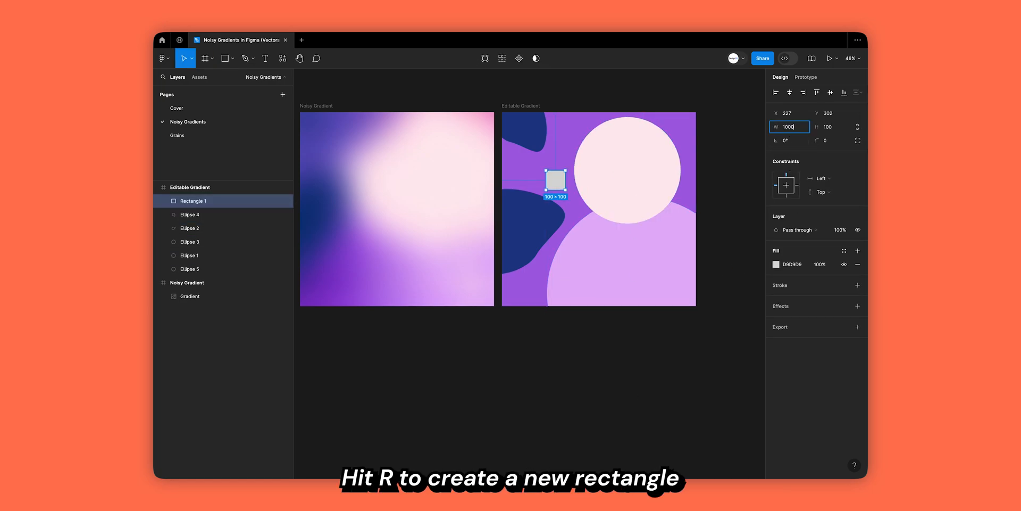
pyautogui.press('Return')
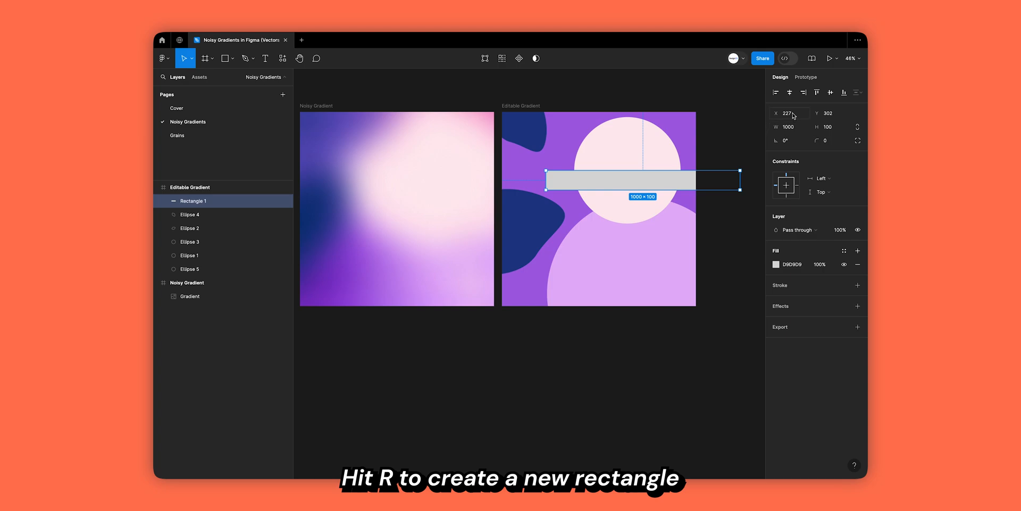
pyautogui.click(837, 128)
pyautogui.write('10')
pyautogui.press('Return')
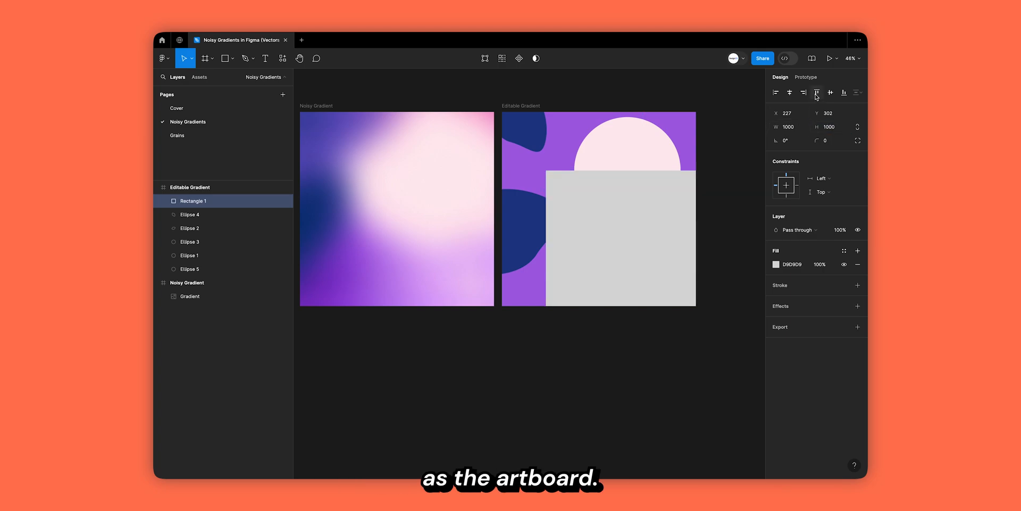
pyautogui.click(790, 92)
pyautogui.click(829, 93)
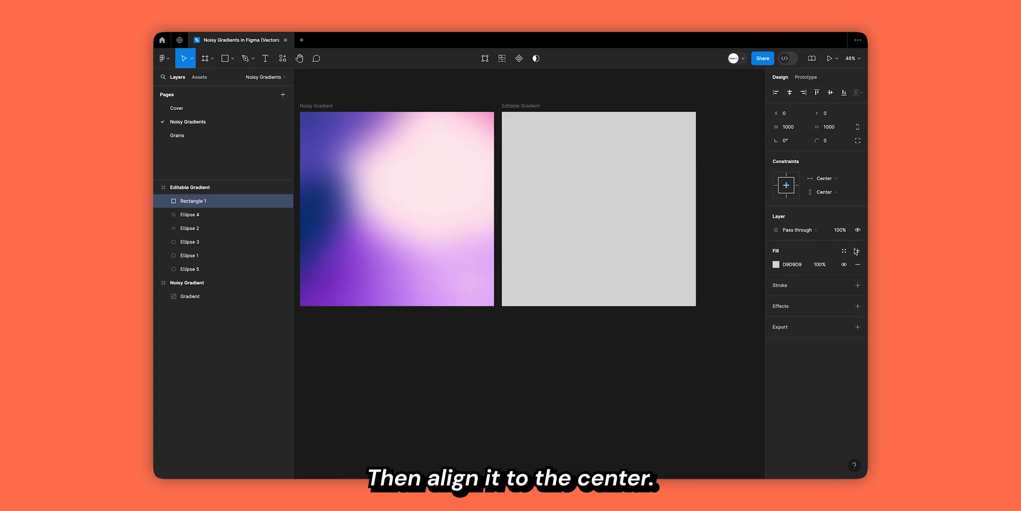
# Set the rectangle's fill to white FFFFFF at 1% opacity.
pyautogui.click(788, 265)
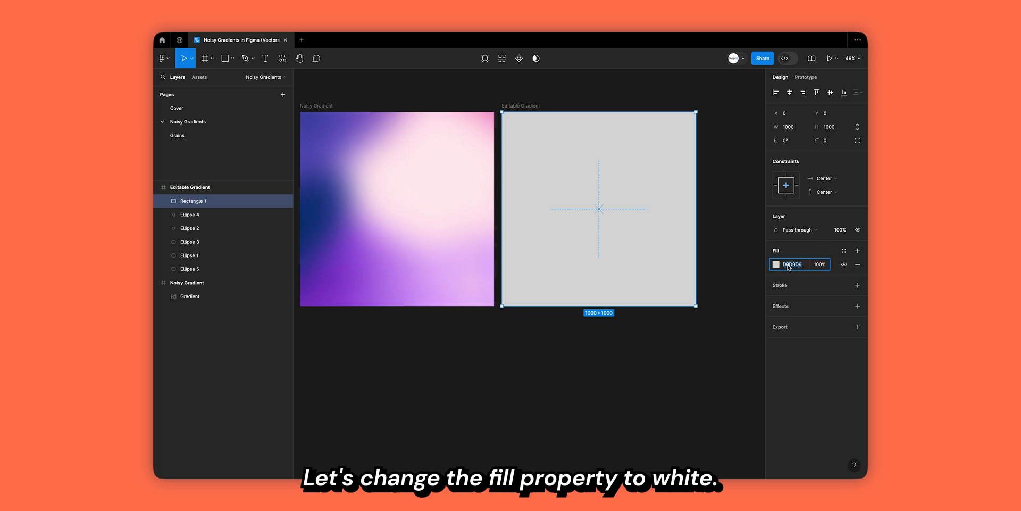
pyautogui.write('FFFFFF')
pyautogui.click(824, 266)
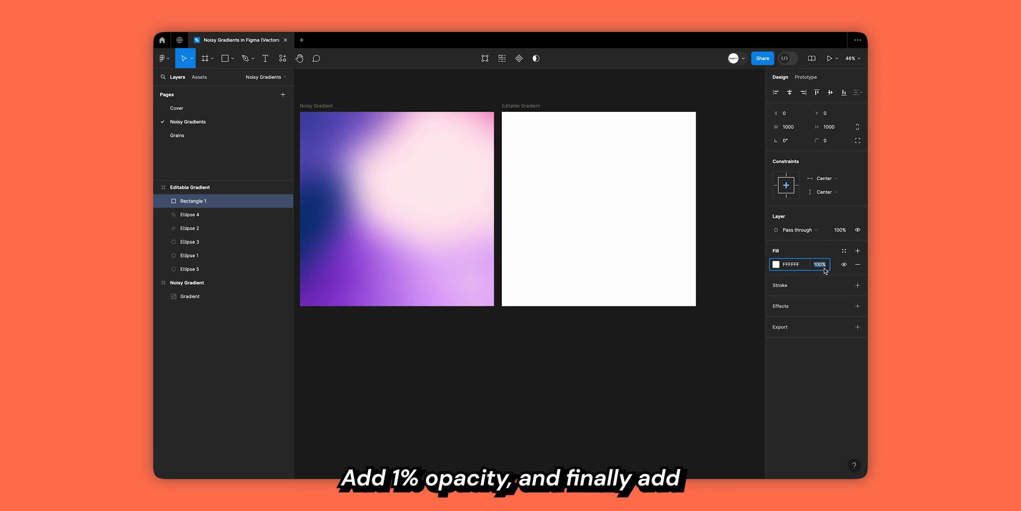
pyautogui.write('1')
pyautogui.press('Return')
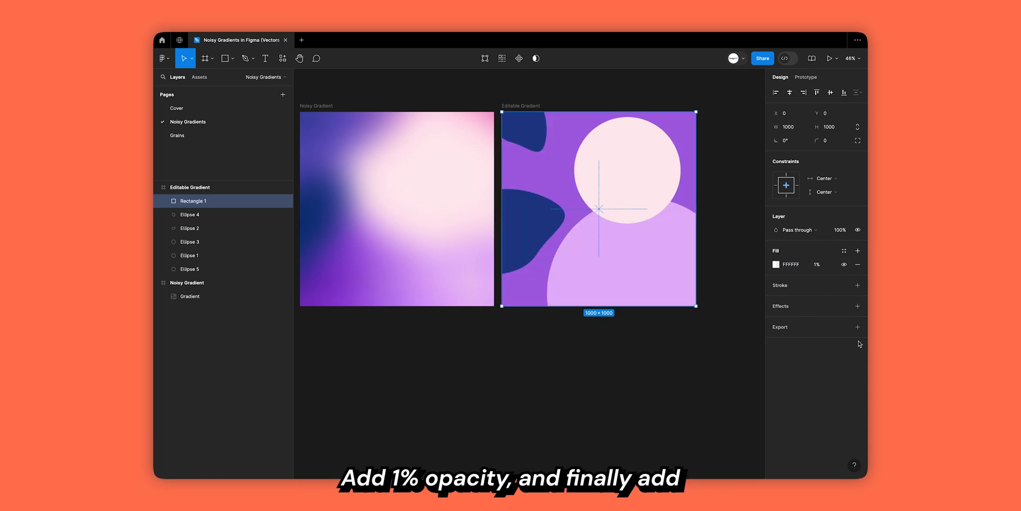
# Add a background blur effect to the rectangle with a blur of 180.
pyautogui.click(857, 306)
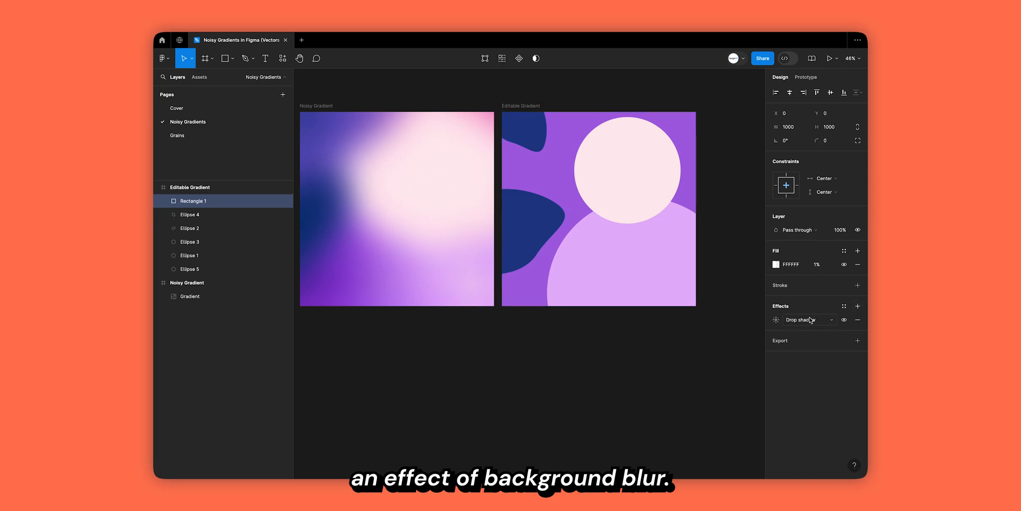
pyautogui.click(810, 320)
pyautogui.click(815, 338)
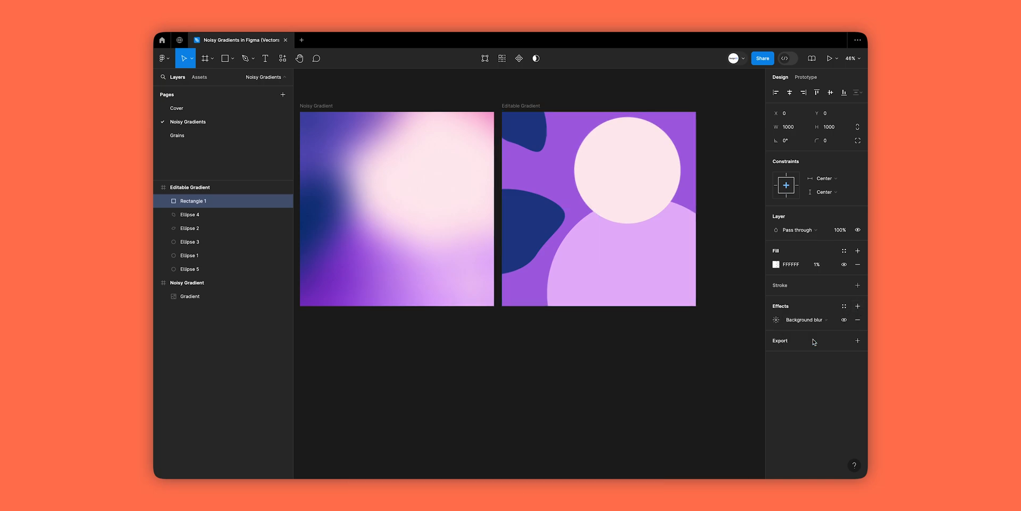
pyautogui.click(776, 320)
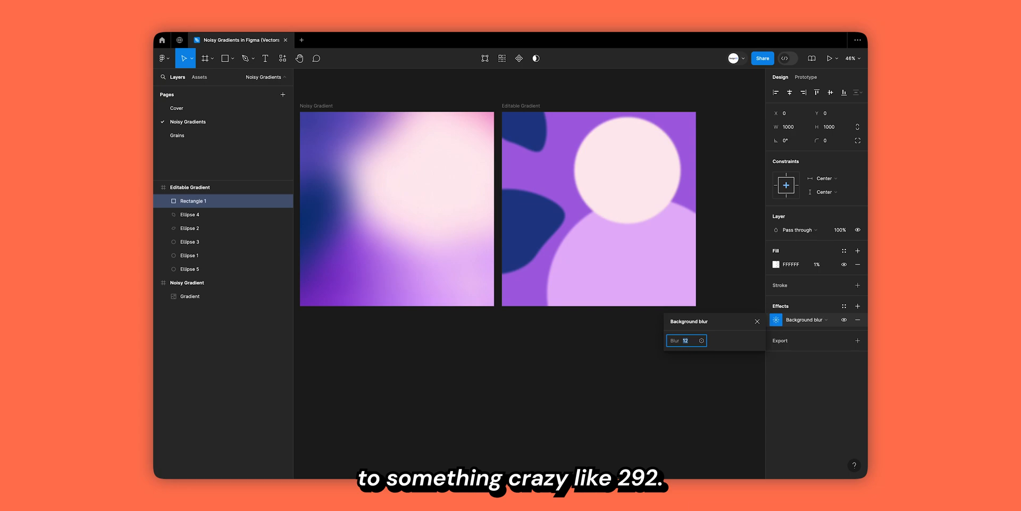
pyautogui.write('180')
pyautogui.press('Return')
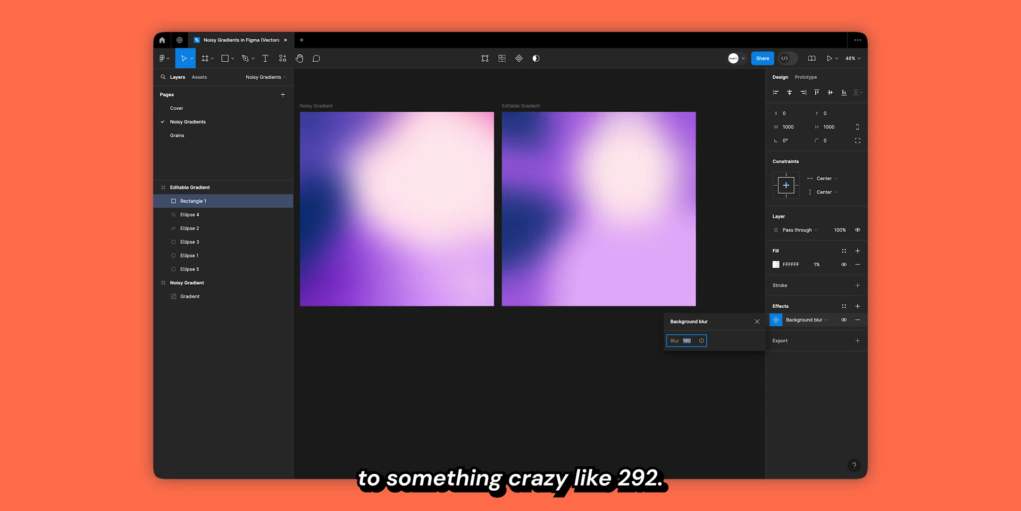
# Increase the rectangle's background blur to about 284.
pyautogui.moveTo(675, 340); pyautogui.dragTo(695, 340)
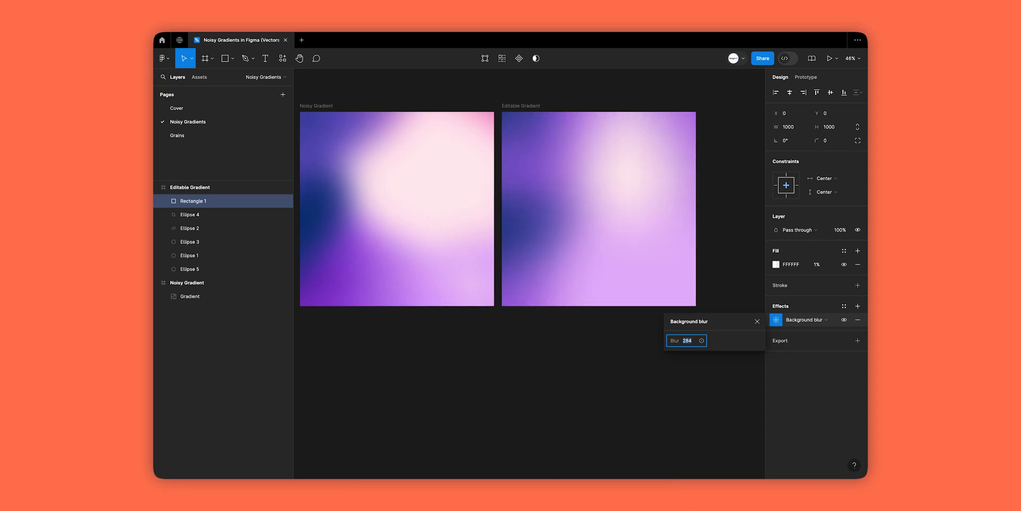
pyautogui.click(757, 321)
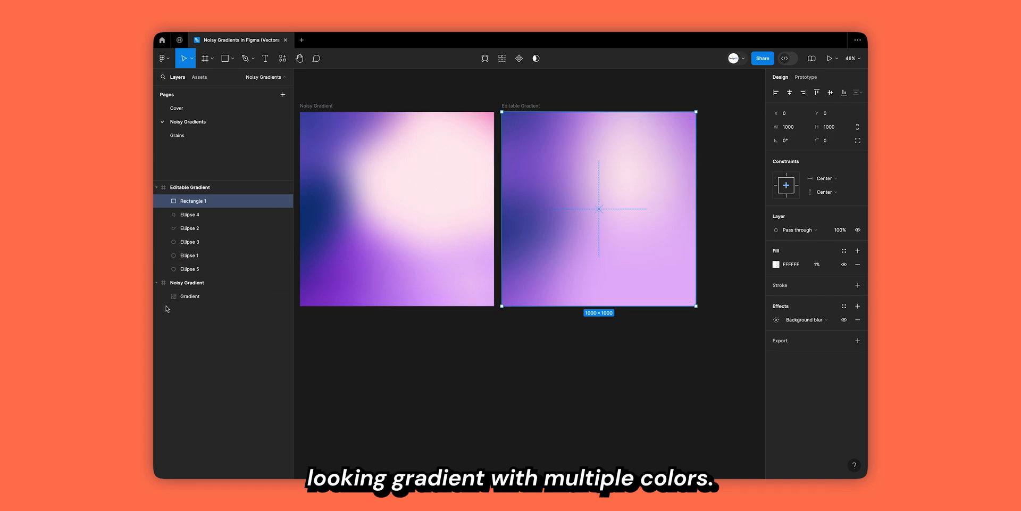
# Move the dark blue ellipse, Ellipse 2, slightly toward the frame's center, to about X -50.7, Y 119.39.
pyautogui.click(189, 268)
pyautogui.click(189, 255)
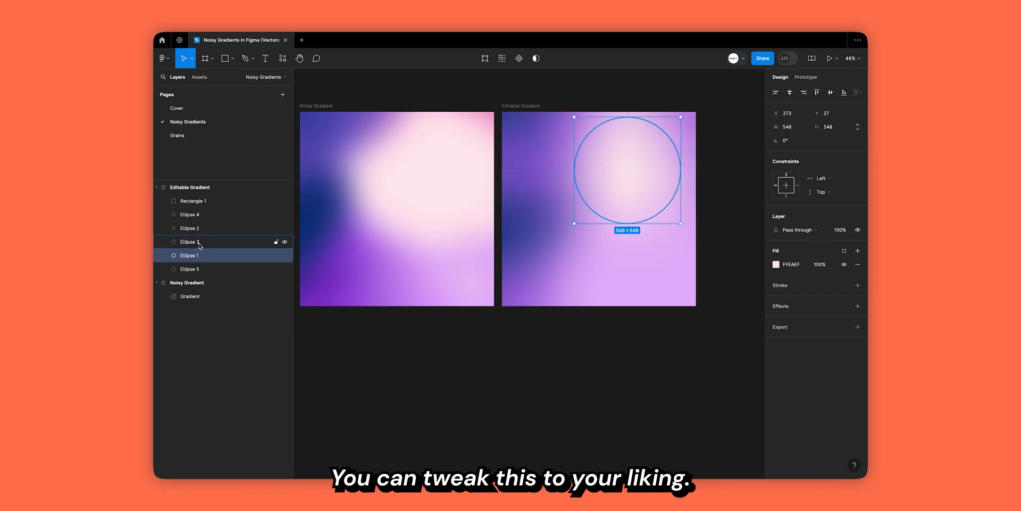
pyautogui.click(190, 228)
pyautogui.moveTo(556, 200); pyautogui.dragTo(577, 195)
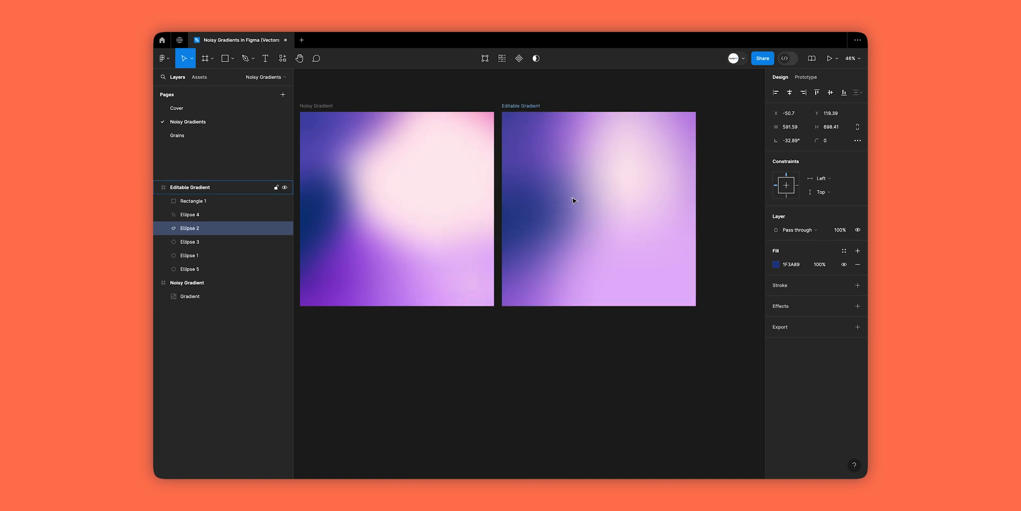
# Darken the blue ellipse's fill to 0B2574.
pyautogui.click(776, 264)
pyautogui.moveTo(735, 328); pyautogui.dragTo(750, 340)
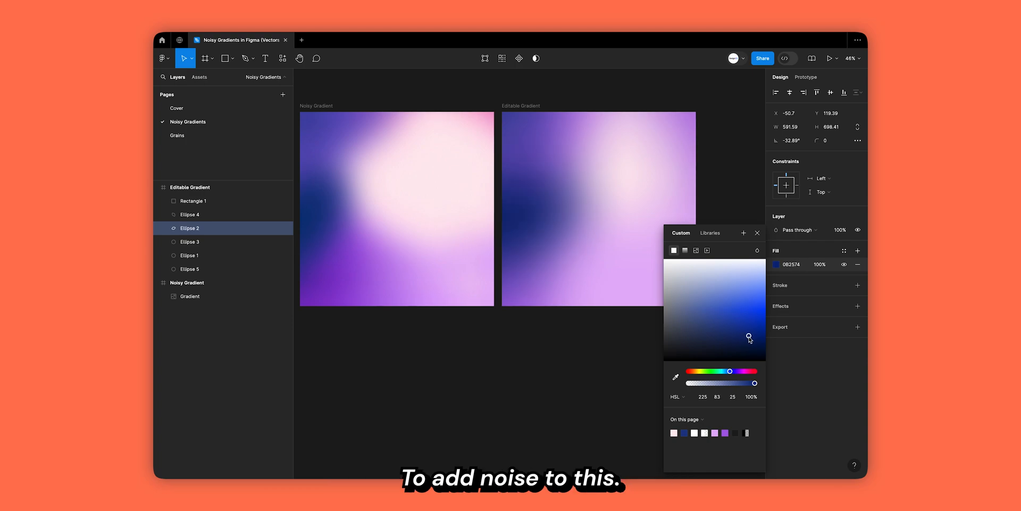
pyautogui.click(760, 234)
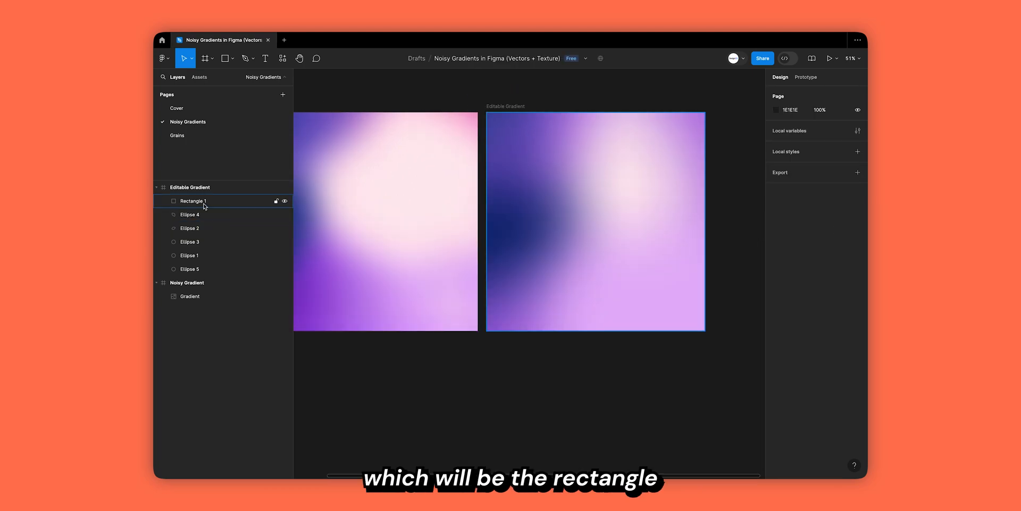
# Apply Shumi noise to the 1000 × 1000 blur rectangle with a moderate amount and opacity reduced to about a fifth of its range.
pyautogui.click(200, 187)
pyautogui.click(197, 201)
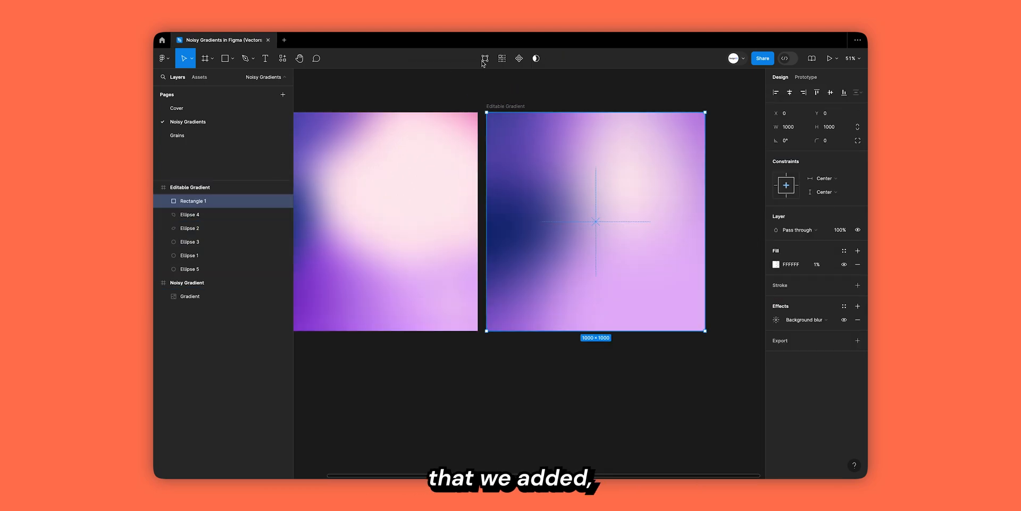
pyautogui.click(283, 59)
pyautogui.click(329, 155)
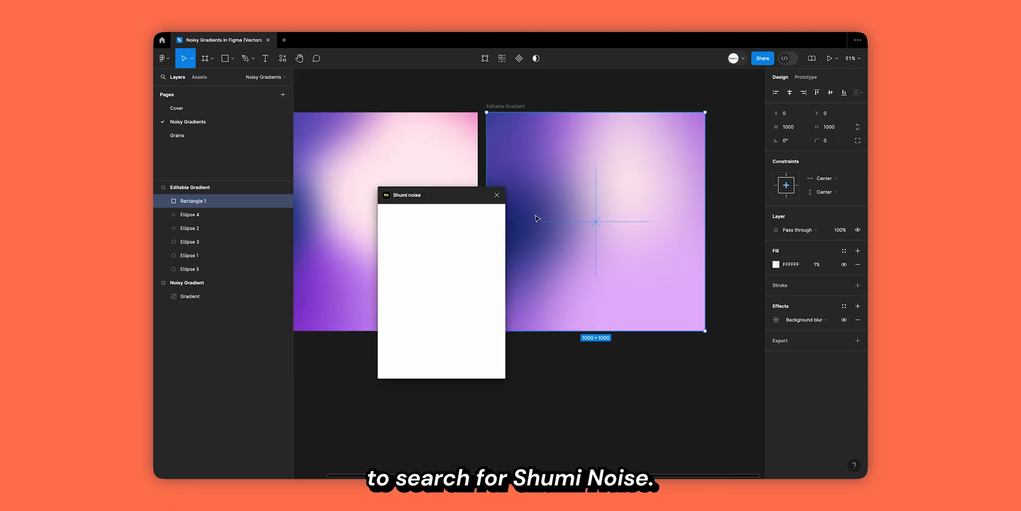
pyautogui.moveTo(450, 297); pyautogui.dragTo(461, 301)
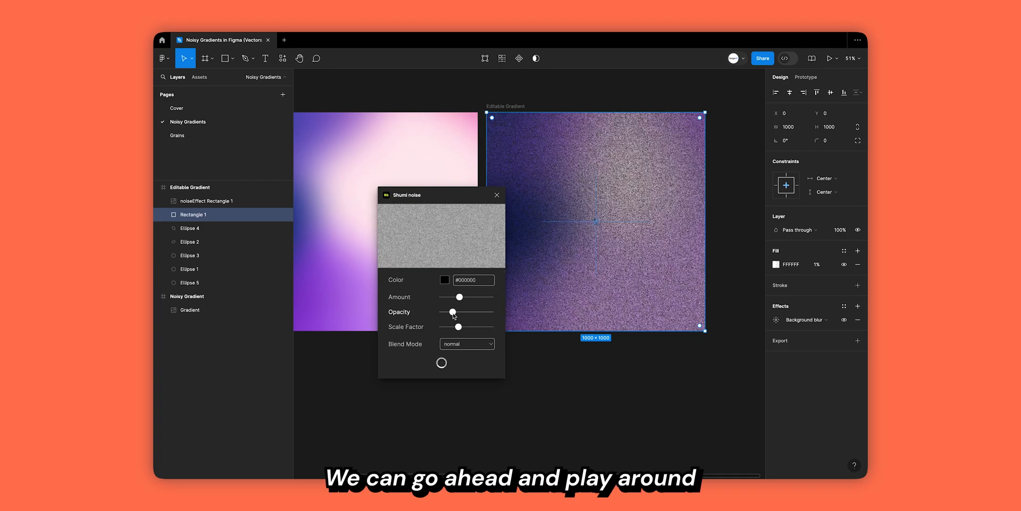
pyautogui.moveTo(453, 314); pyautogui.dragTo(451, 313)
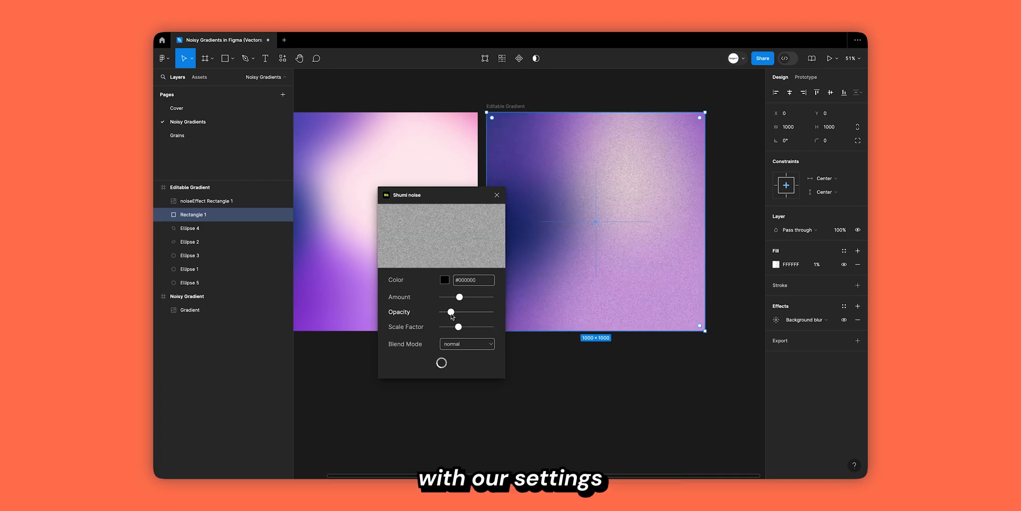
# Set the noise's blend mode to multiply.
pyautogui.click(457, 344)
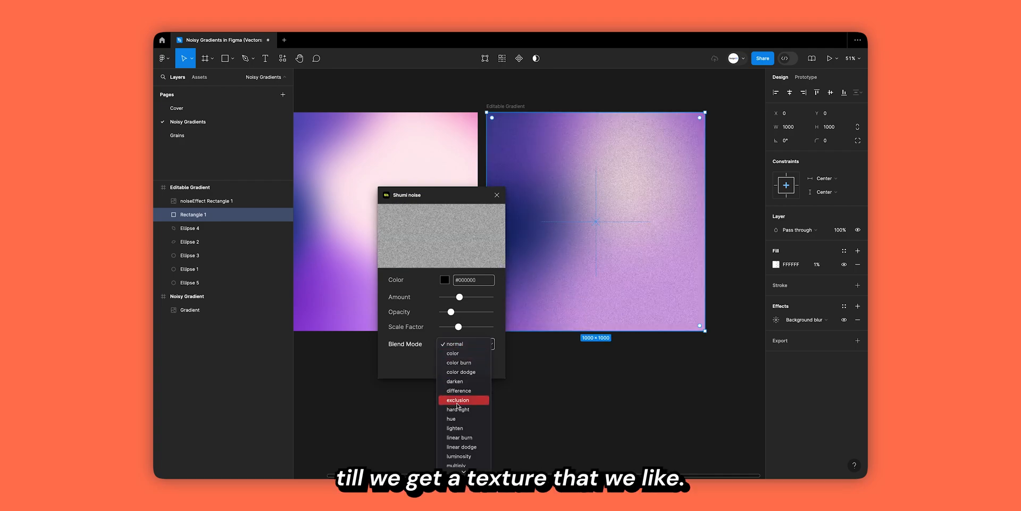
pyautogui.scroll(-3, 459, 403)
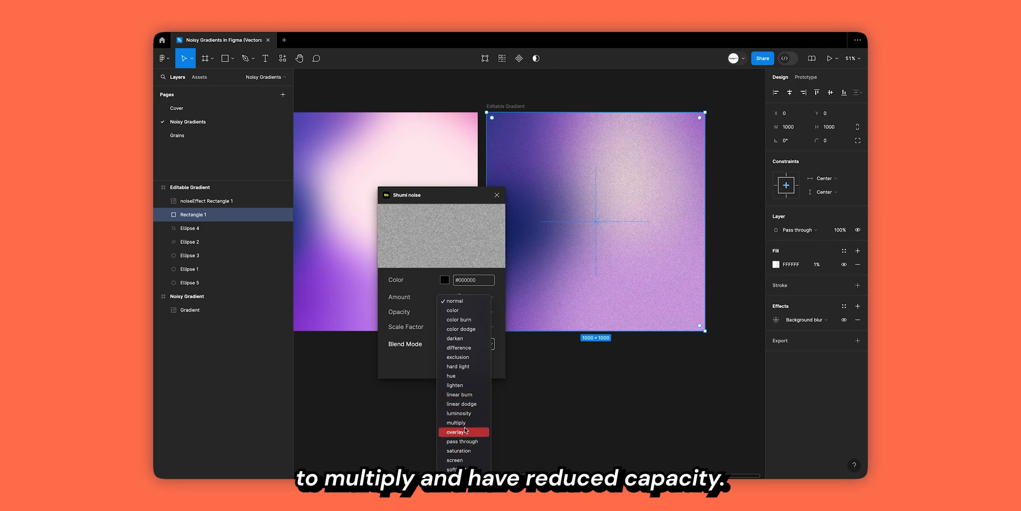
pyautogui.click(463, 423)
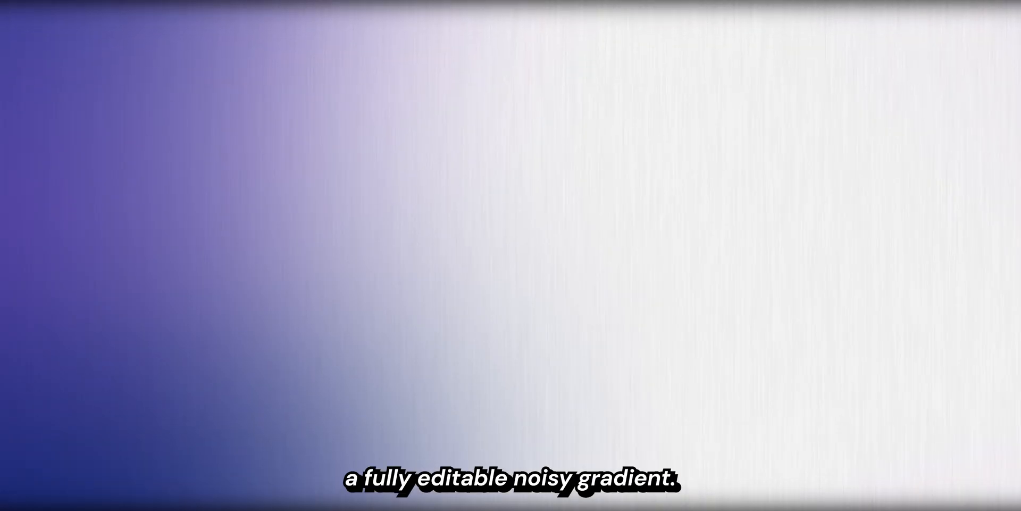